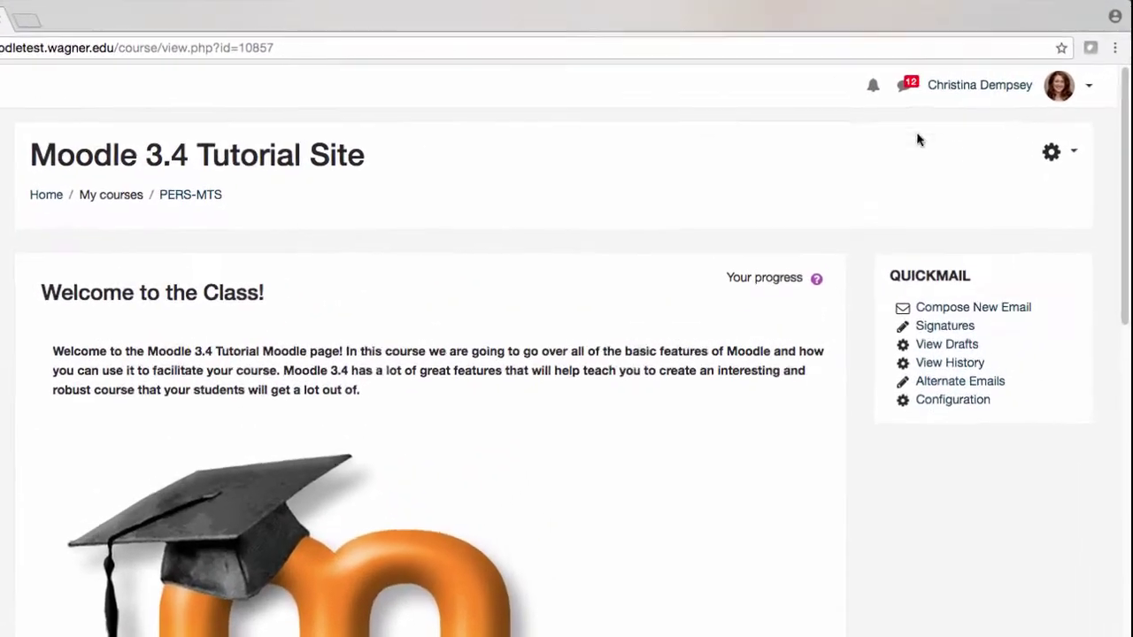
Turn on course editing and add a Quiz activity to the What is Moodle? section.
left_click(982, 116)
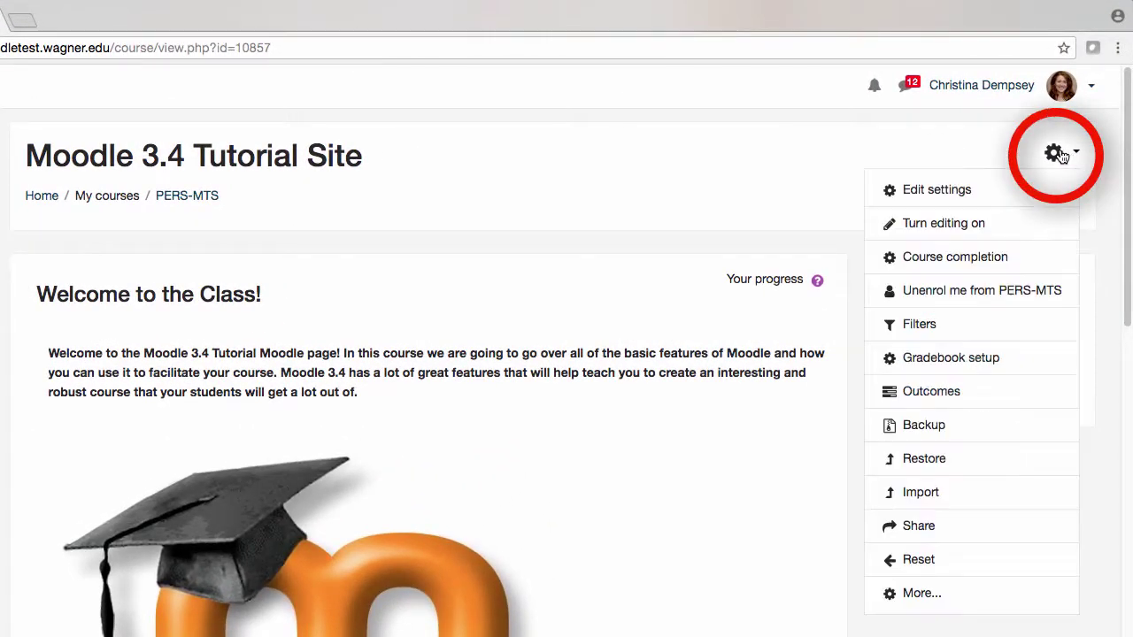
left_click(1000, 223)
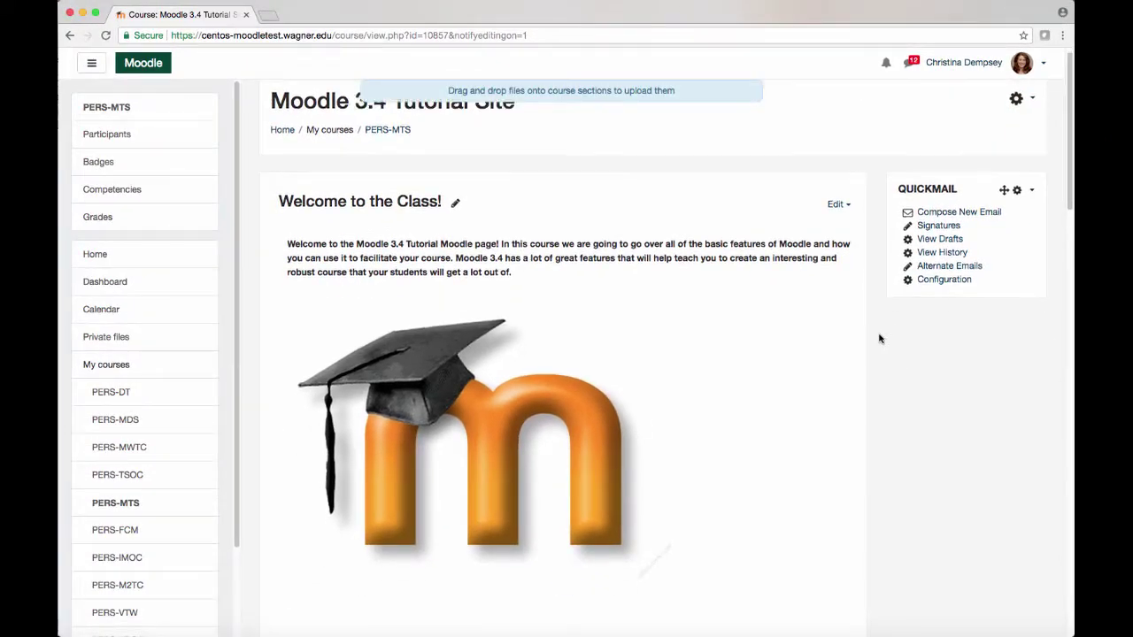
scroll(879, 338, "down", 5)
scroll(879, 338, "down", 5)
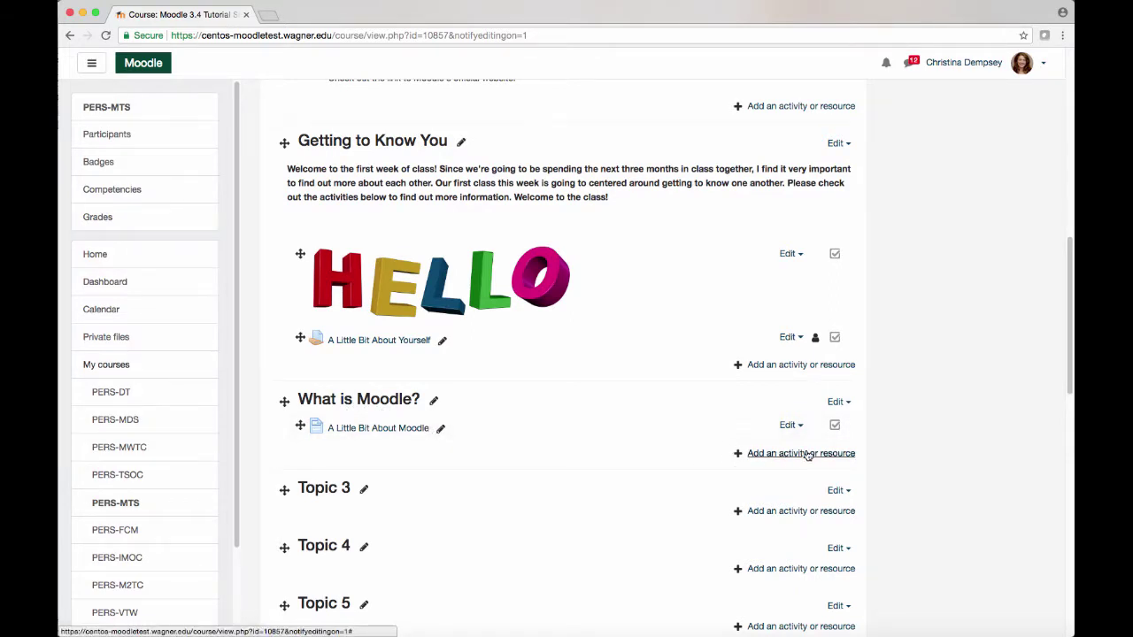
left_click(807, 454)
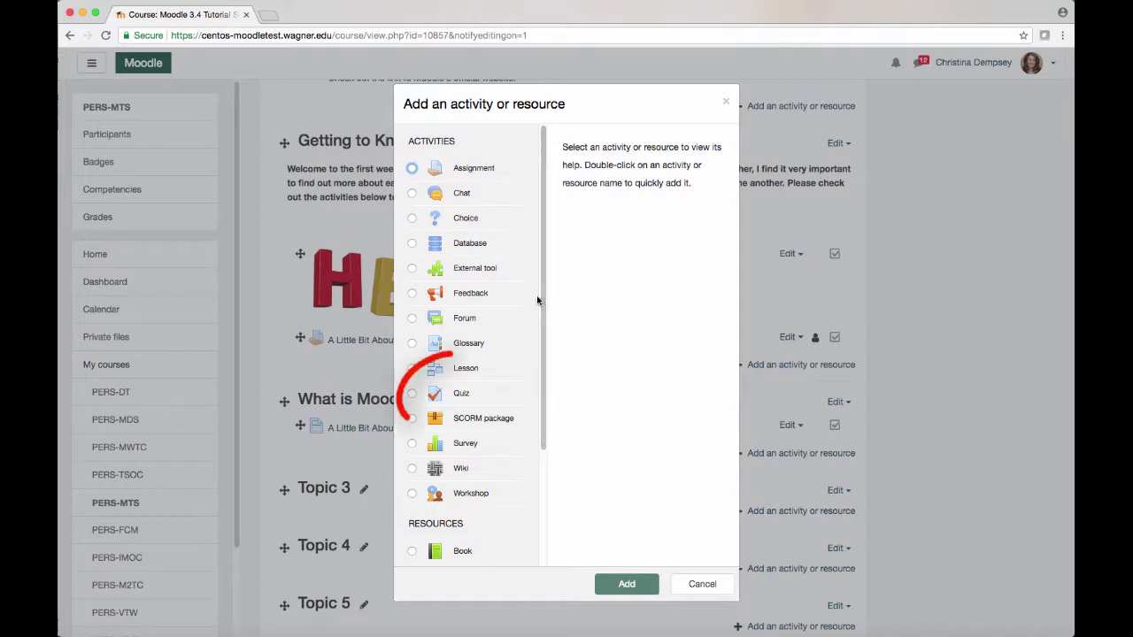
left_click(412, 393)
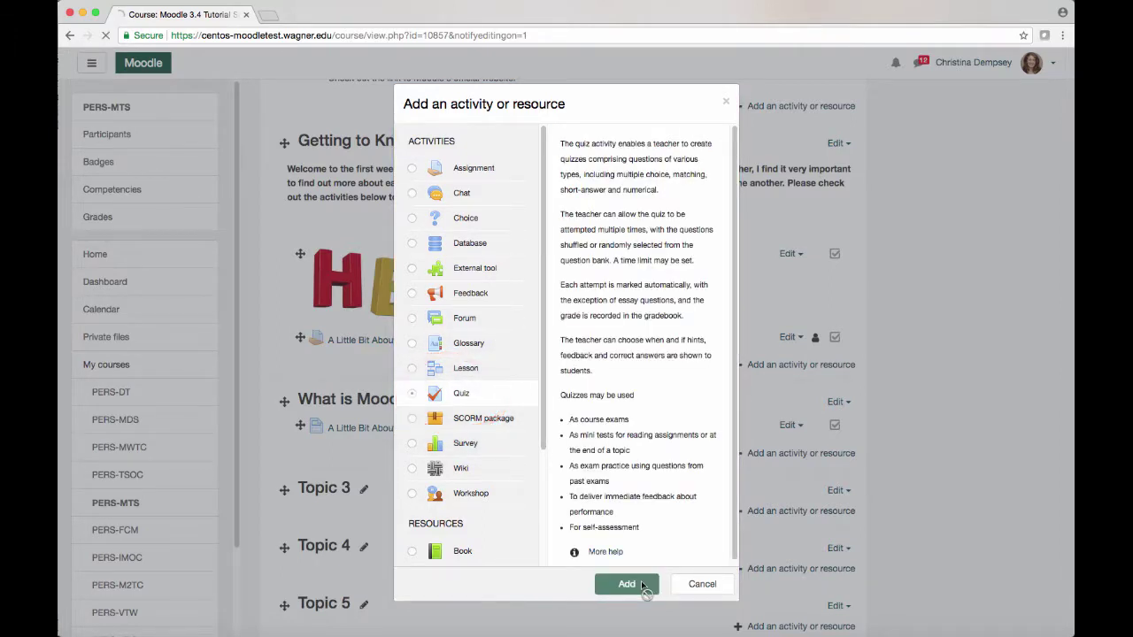
left_click(628, 584)
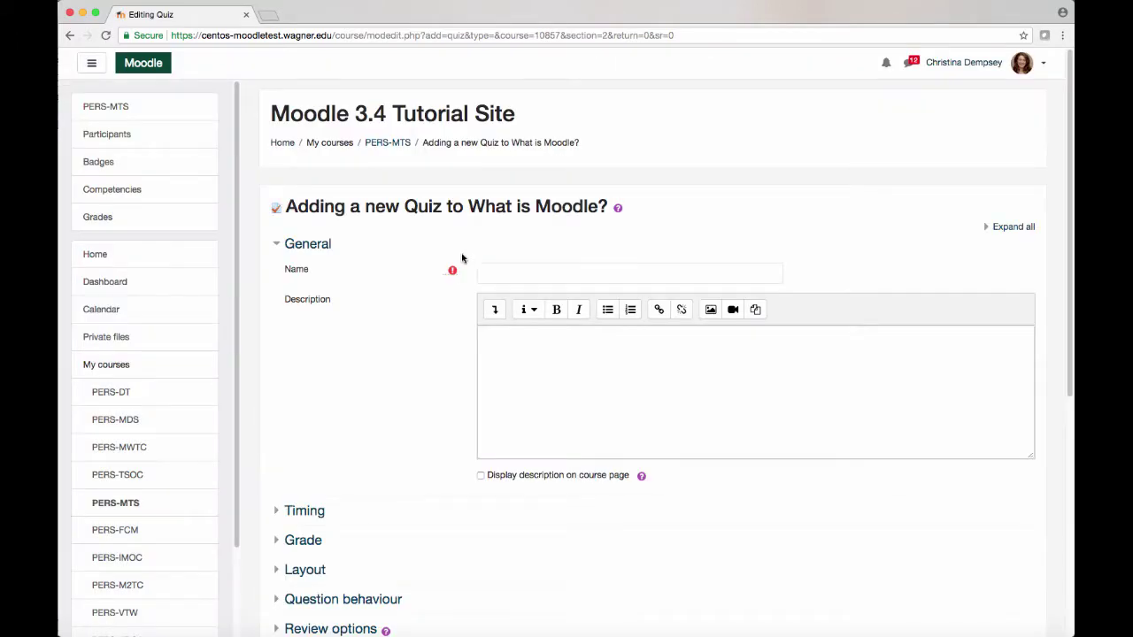
Name the quiz "Week 1-Quiz 1" and write a welcome description stating 15 questions, 15 minutes, two attempts and the higher grade counting.
left_click(526, 273)
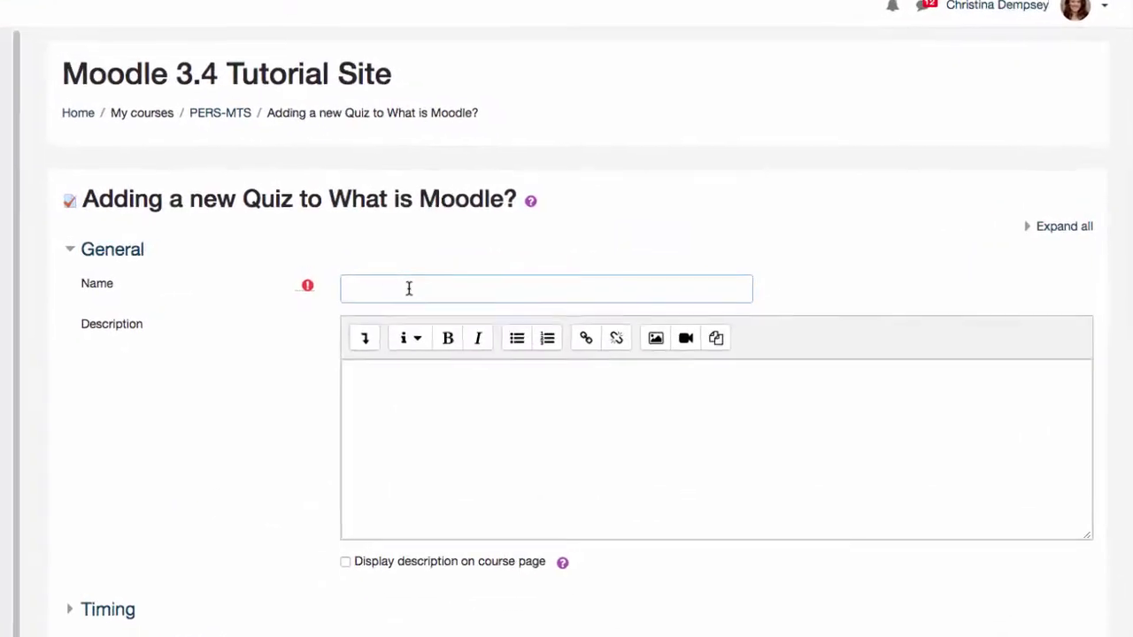
type("Week 1-Wa")
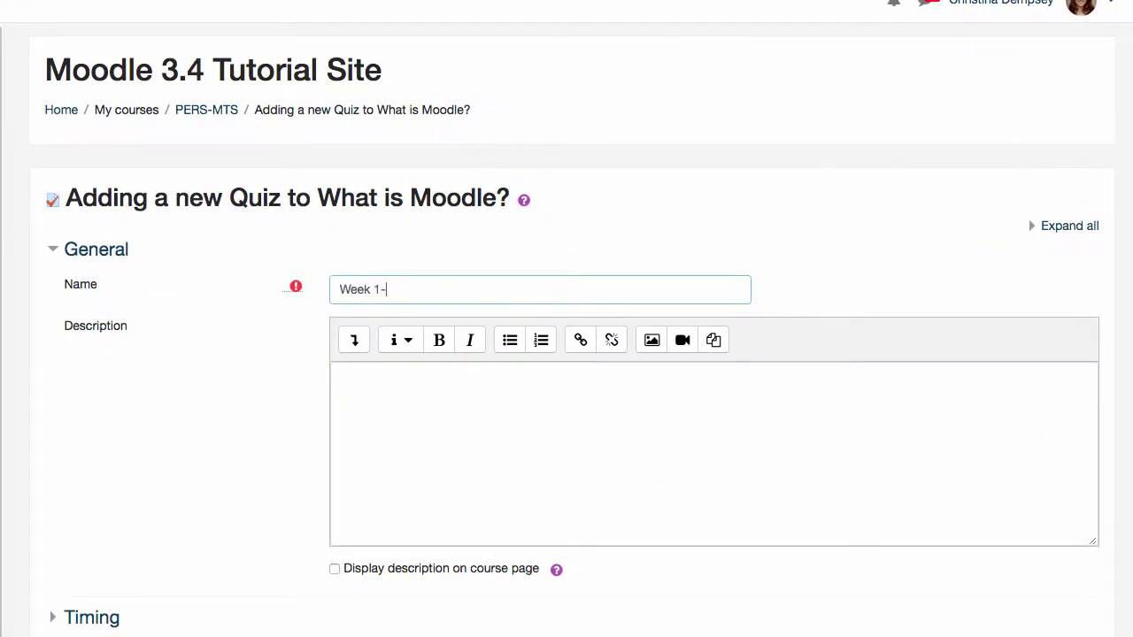
key("BackSpace")
key("BackSpace")
type("Quiz 1")
left_click(539, 430)
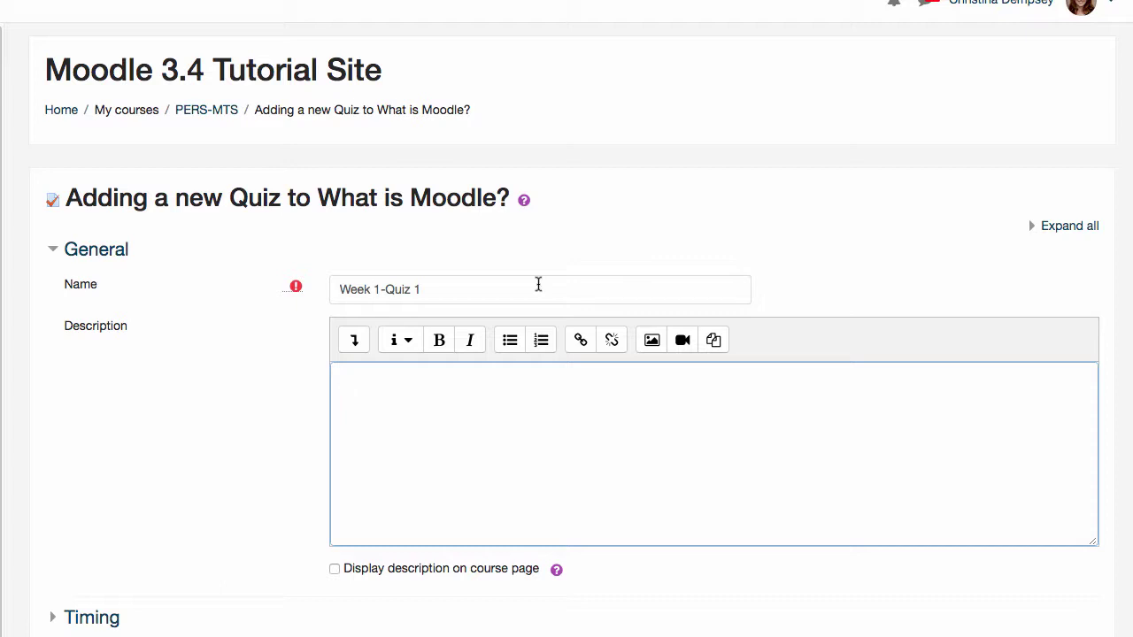
type("Welcome to your first quiz. This is a 15 question quiz and you will have 15 minutes to complete it. There will be two attempts allowed and the final grade will be the higher of the two. Good luck!")
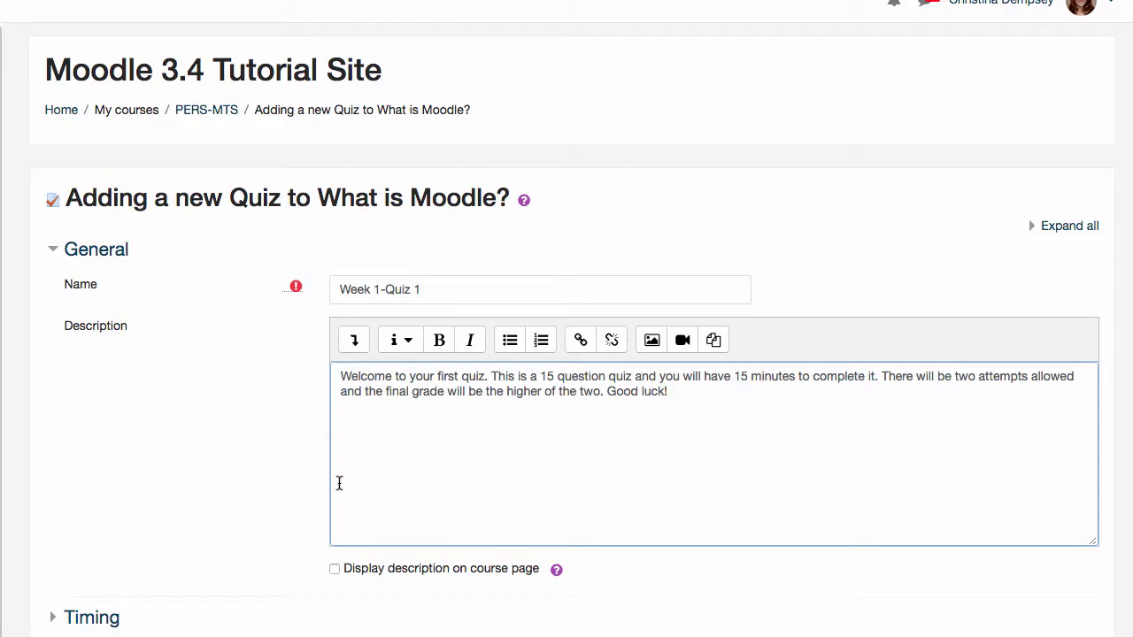
Enable a 15-minute time limit and keep "Attempts must be submitted before time expires, or they are not counted" for when time expires.
scroll(386, 485, "down", 2)
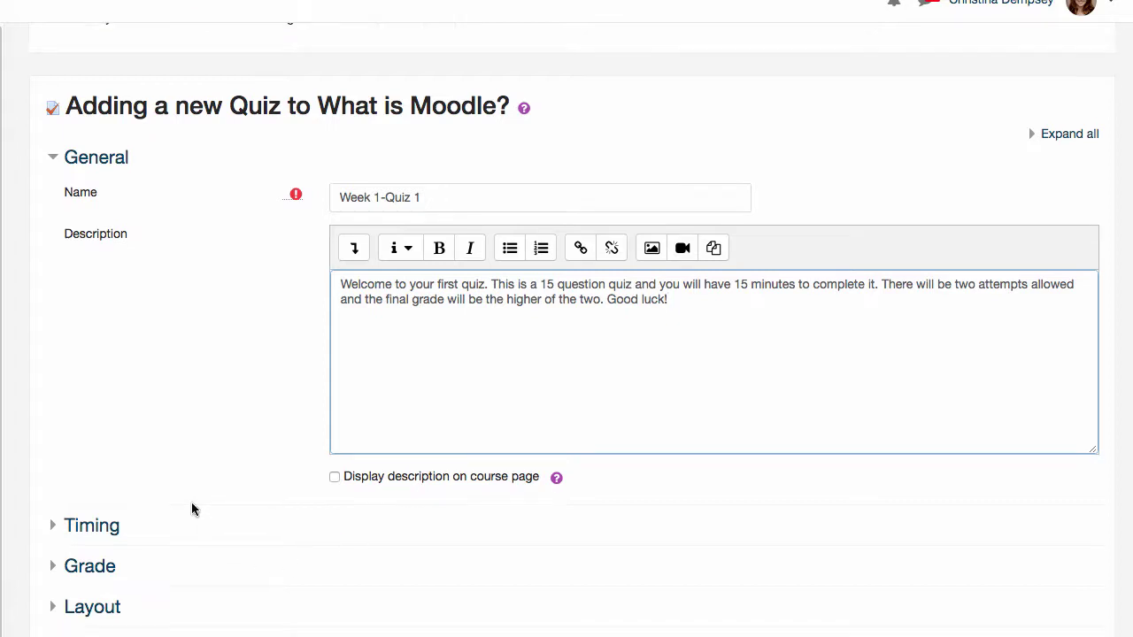
scroll(191, 501, "down", 5)
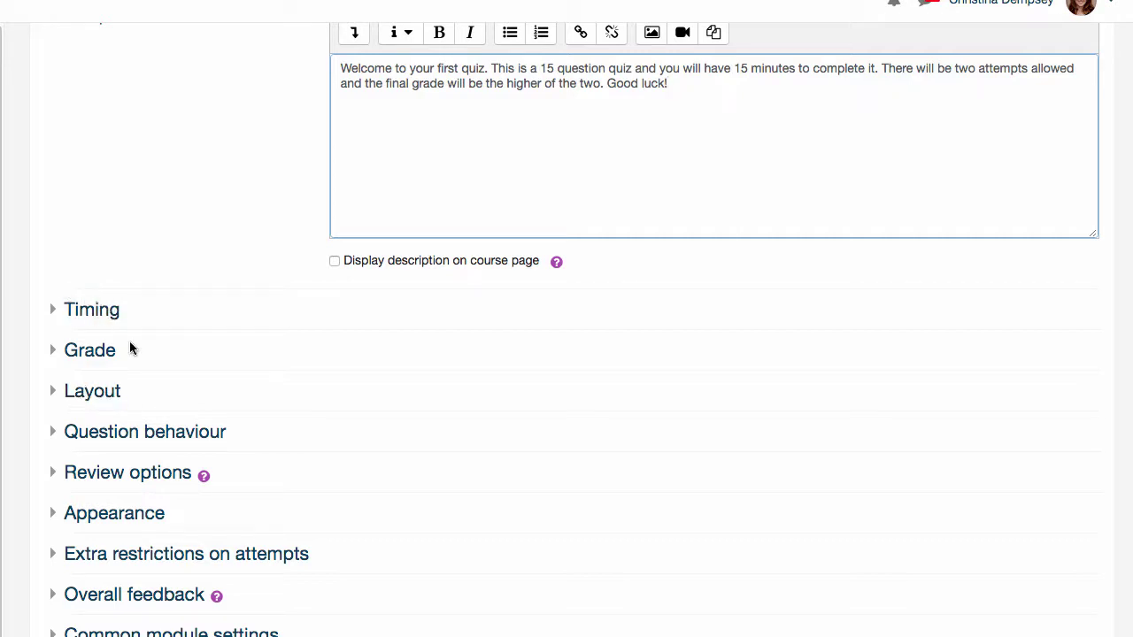
left_click(55, 311)
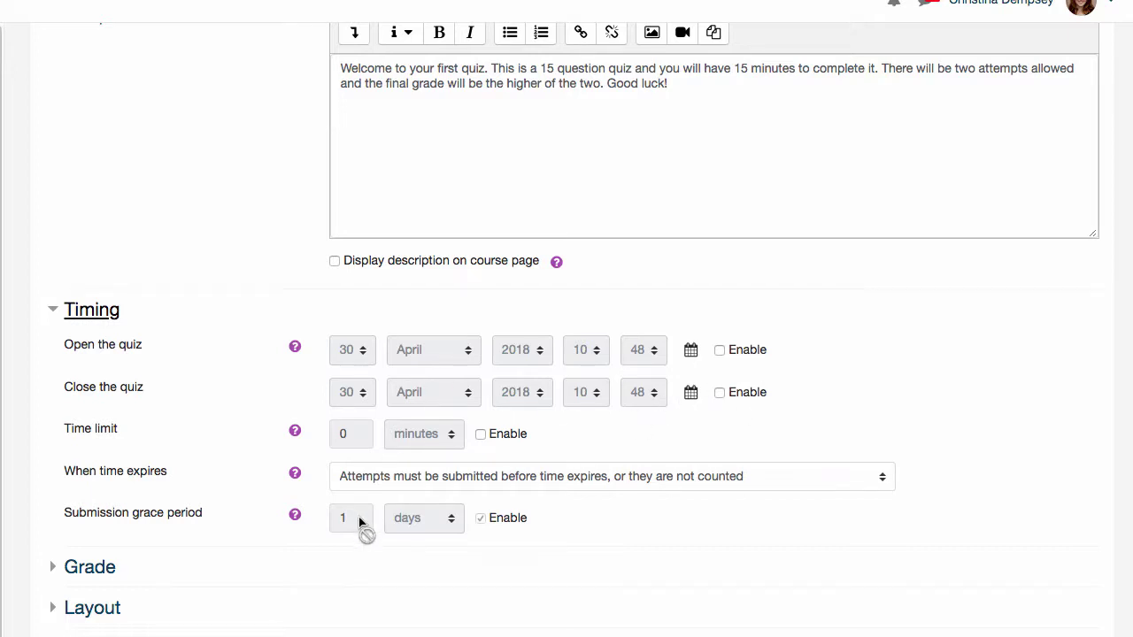
left_click(480, 433)
double_click(356, 433)
key("BackSpace")
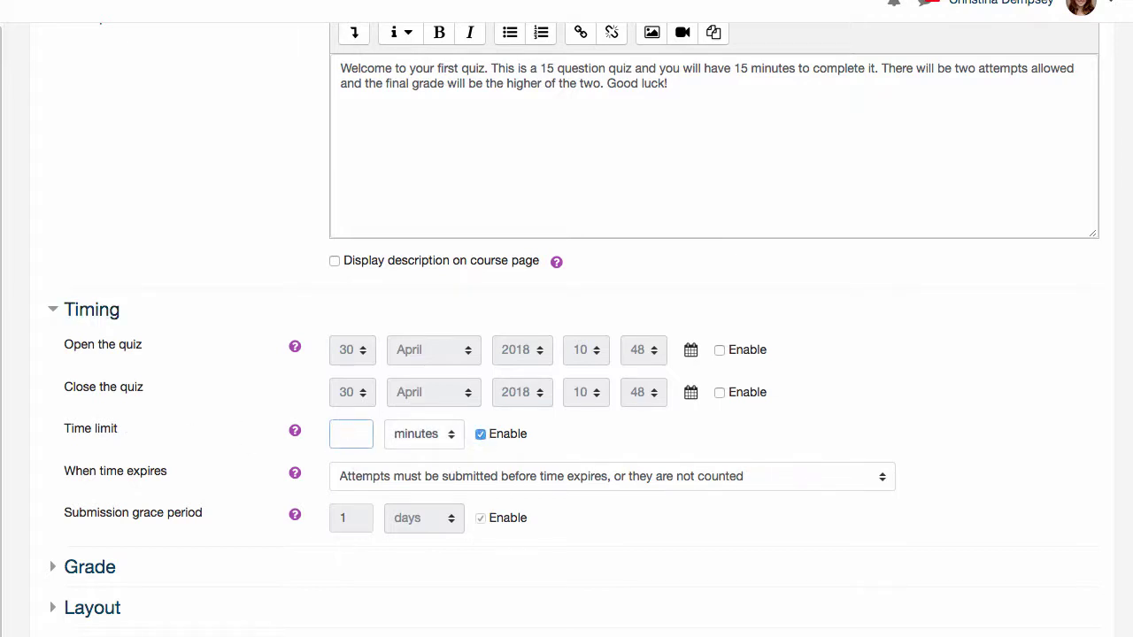
type("15")
left_click(560, 479)
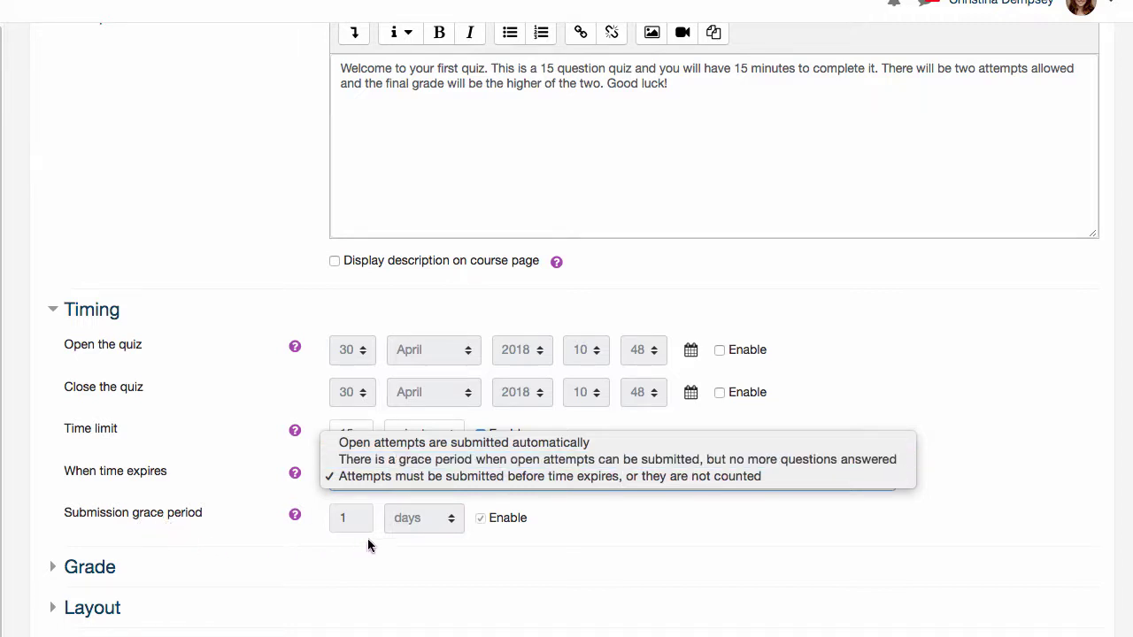
left_click(429, 476)
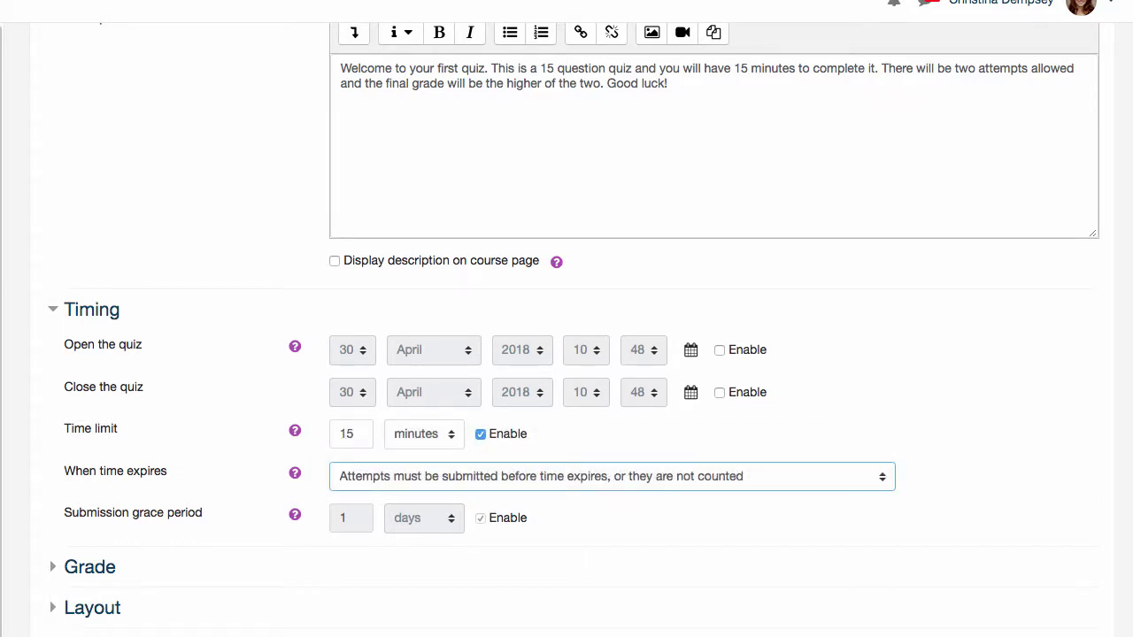
Set the attempts allowed to 2 in the quiz's Grade settings.
scroll(253, 605, "down", 1)
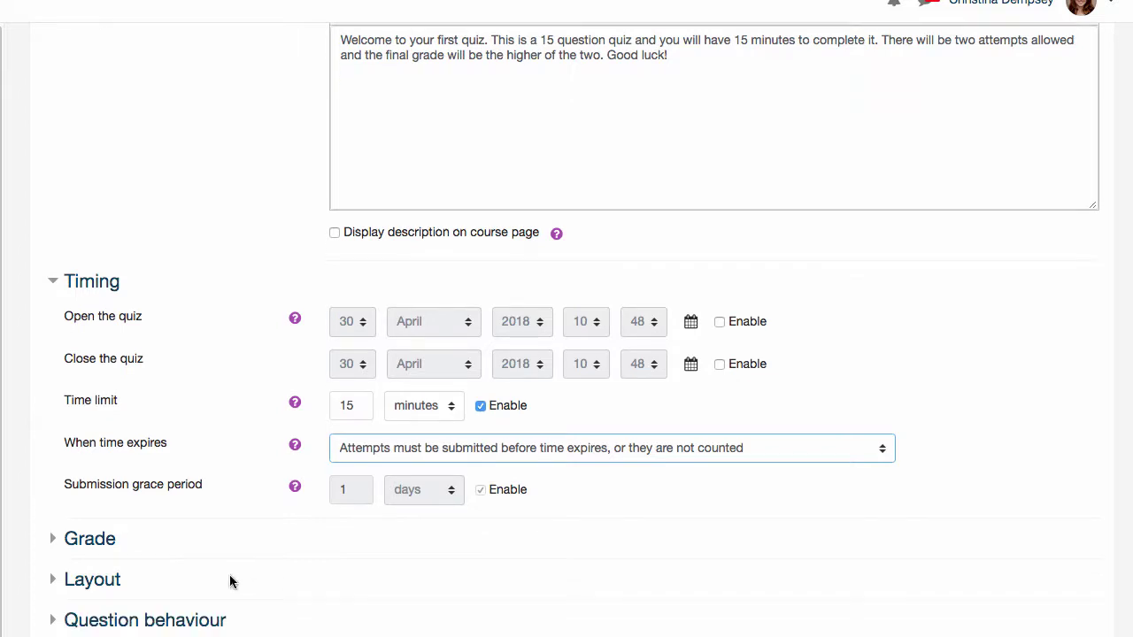
left_click(95, 540)
scroll(382, 623, "down", 3)
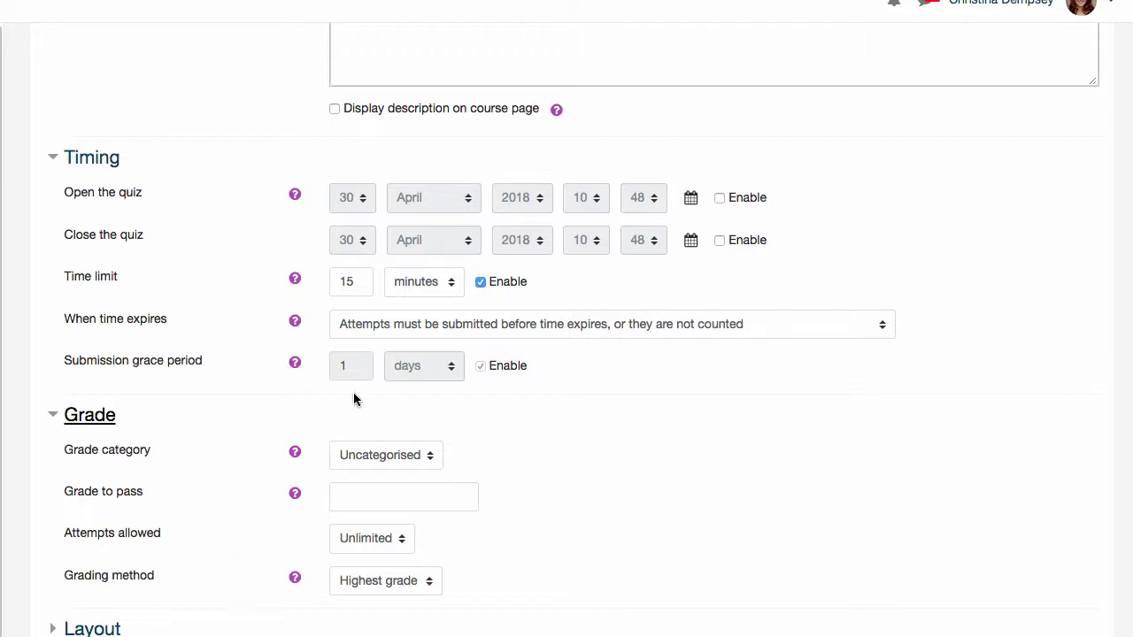
scroll(353, 392, "up", 3)
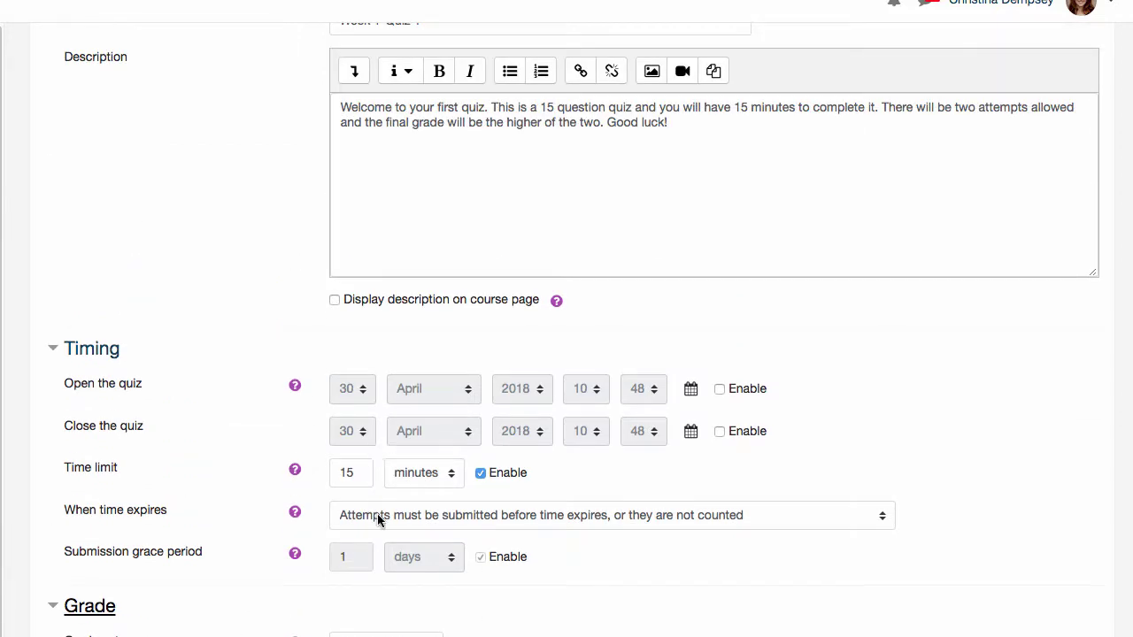
scroll(377, 513, "down", 3)
left_click(390, 574)
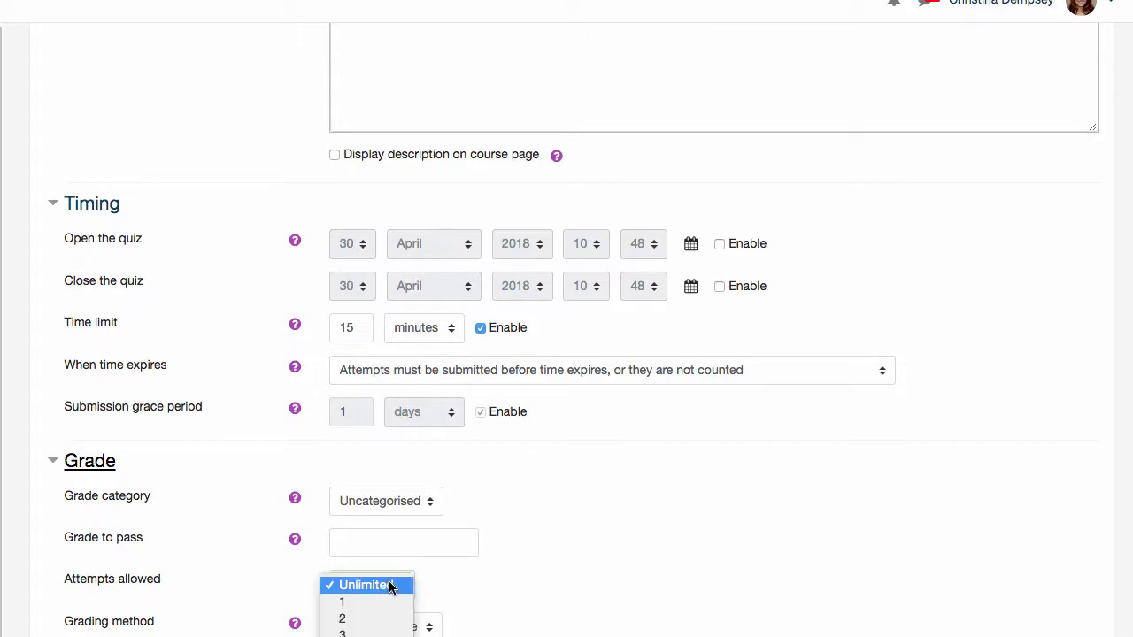
left_click(384, 617)
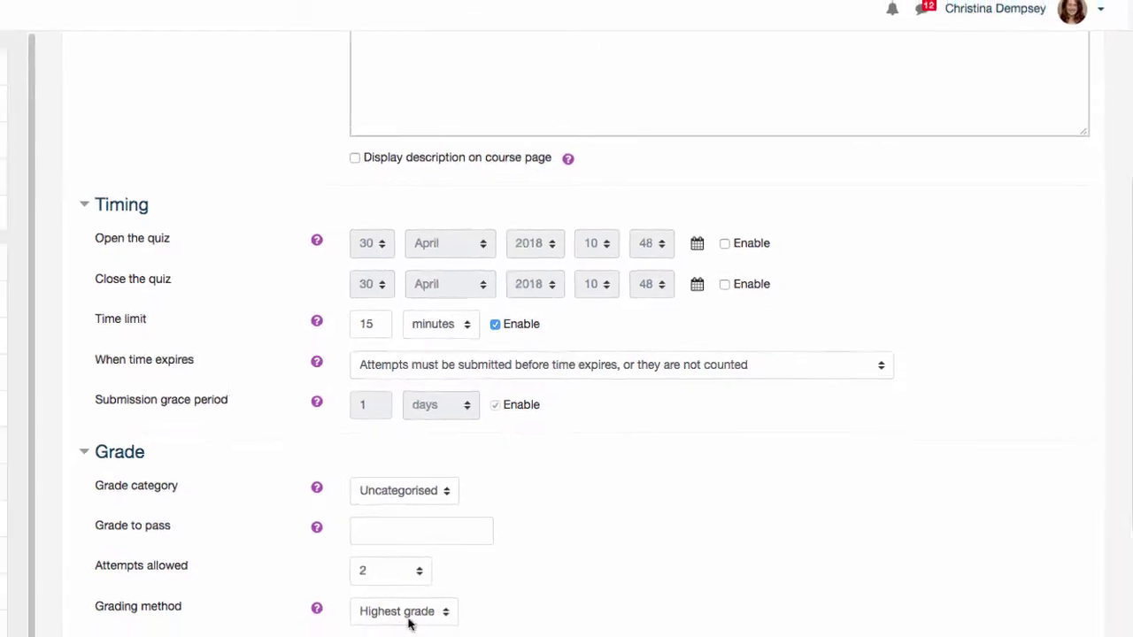
In the quiz's Layout settings, keep a new page for every question.
scroll(342, 632, "down", 2)
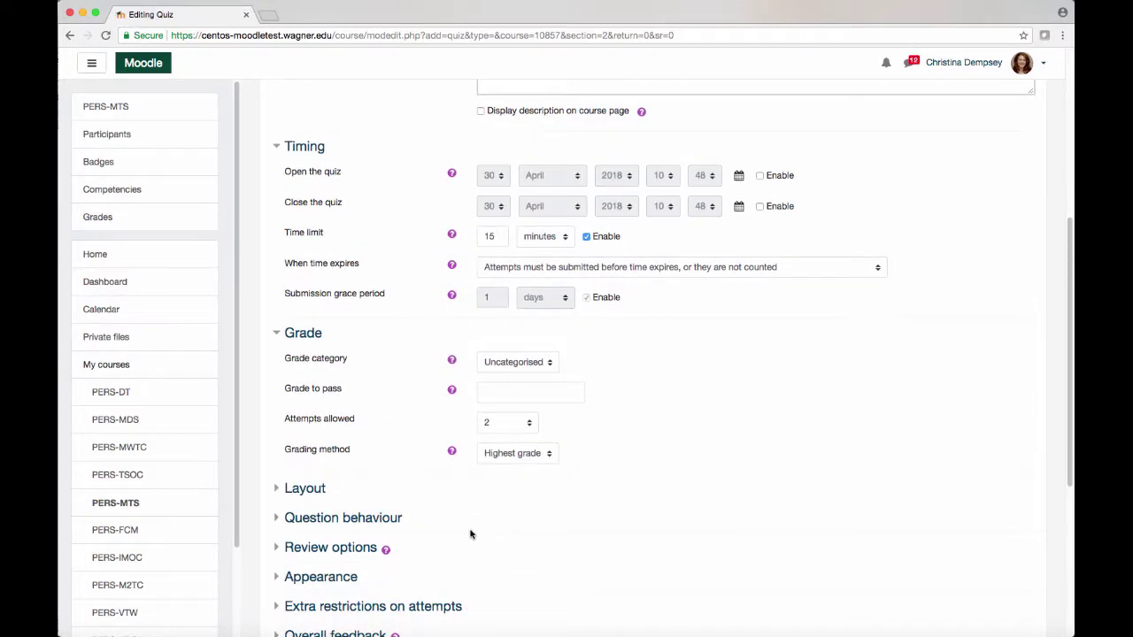
scroll(469, 534, "down", 2)
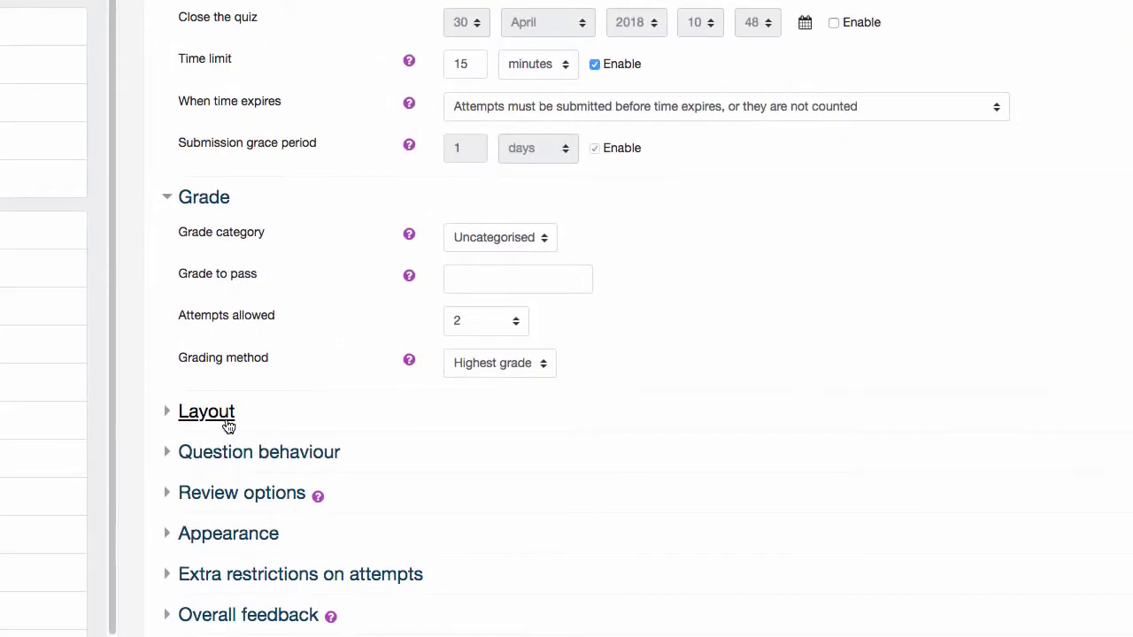
left_click(221, 416)
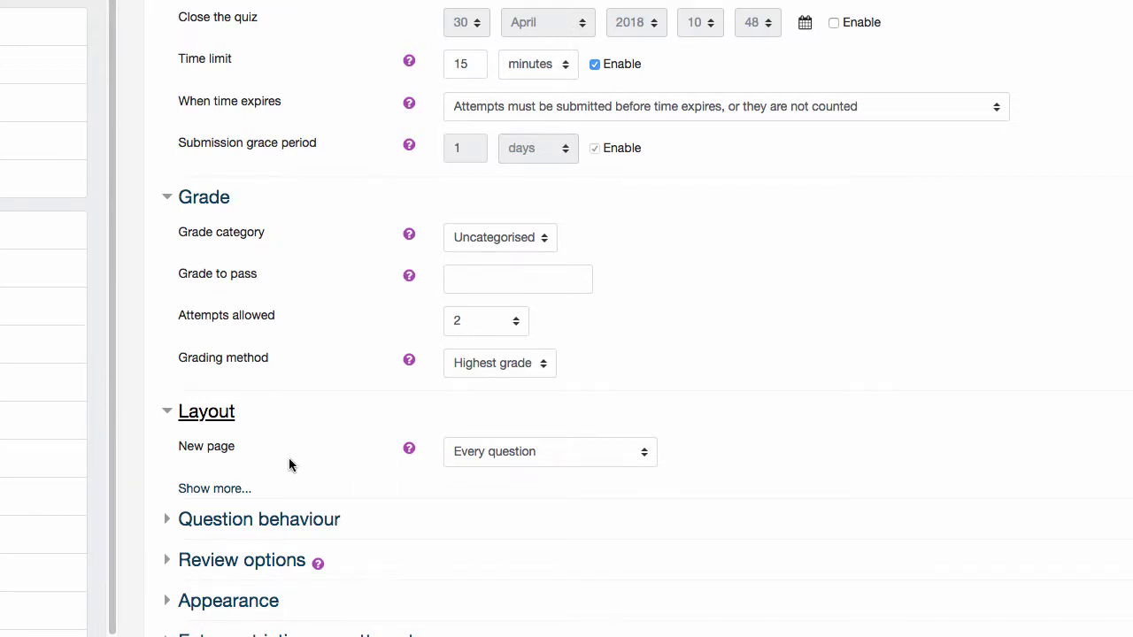
left_click(493, 457)
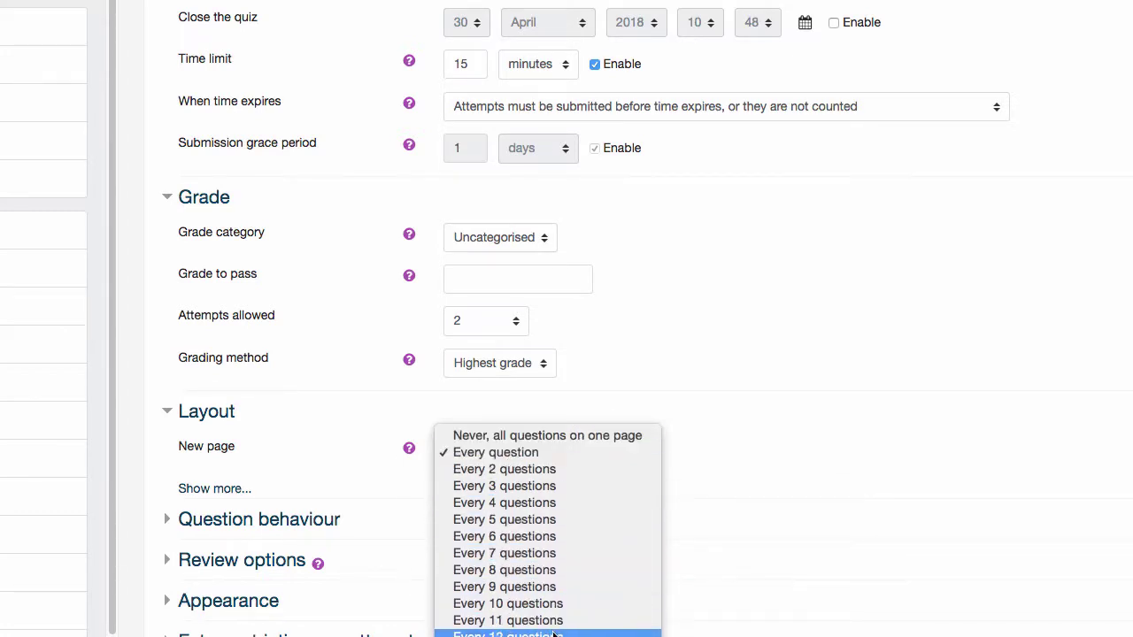
left_click(508, 453)
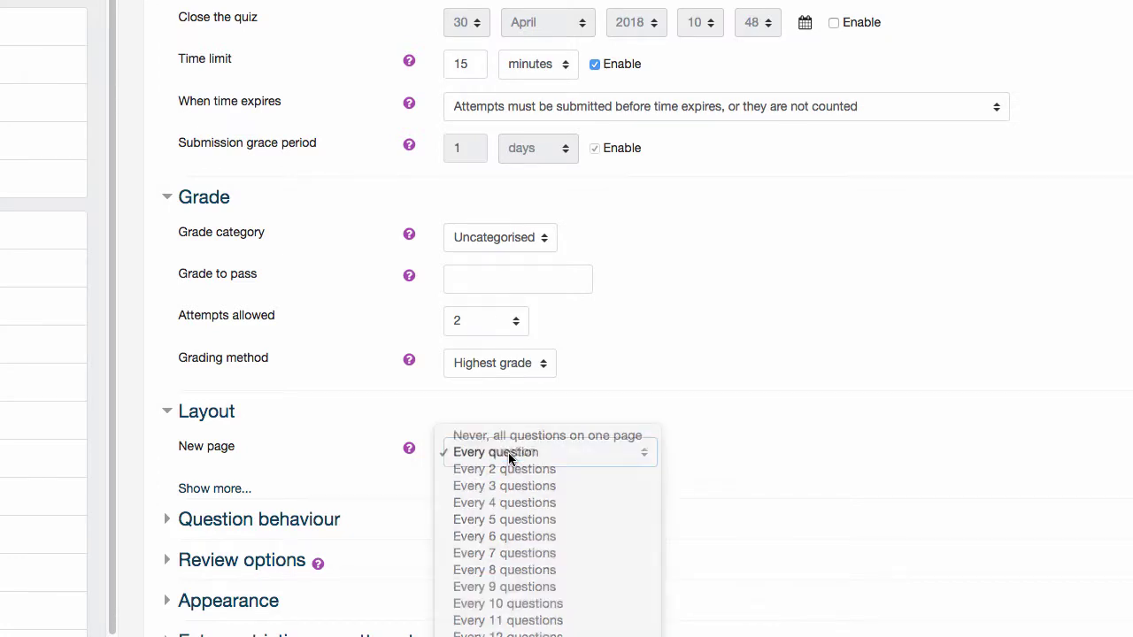
Reveal the additional Layout settings and read the help for Navigation method.
scroll(451, 519, "down", 1)
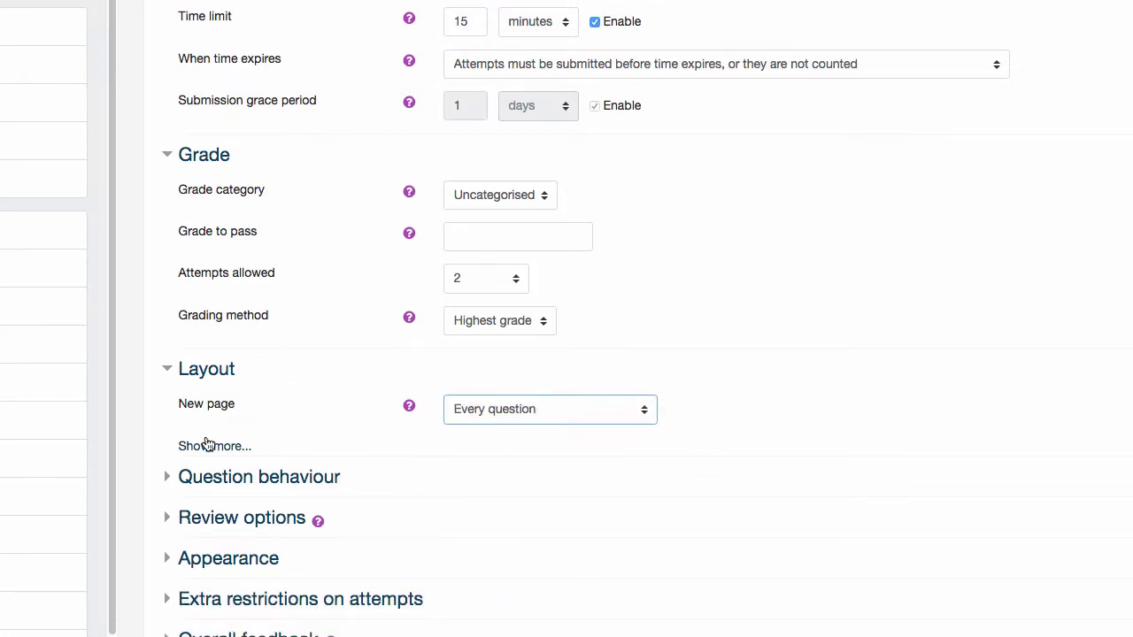
left_click(207, 445)
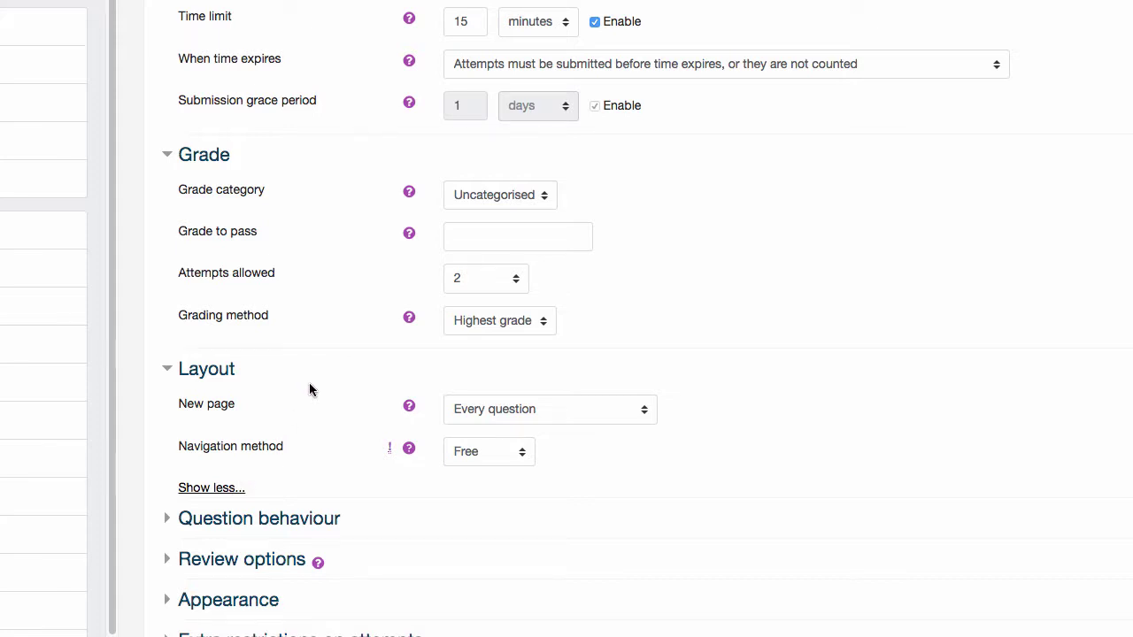
left_click(409, 450)
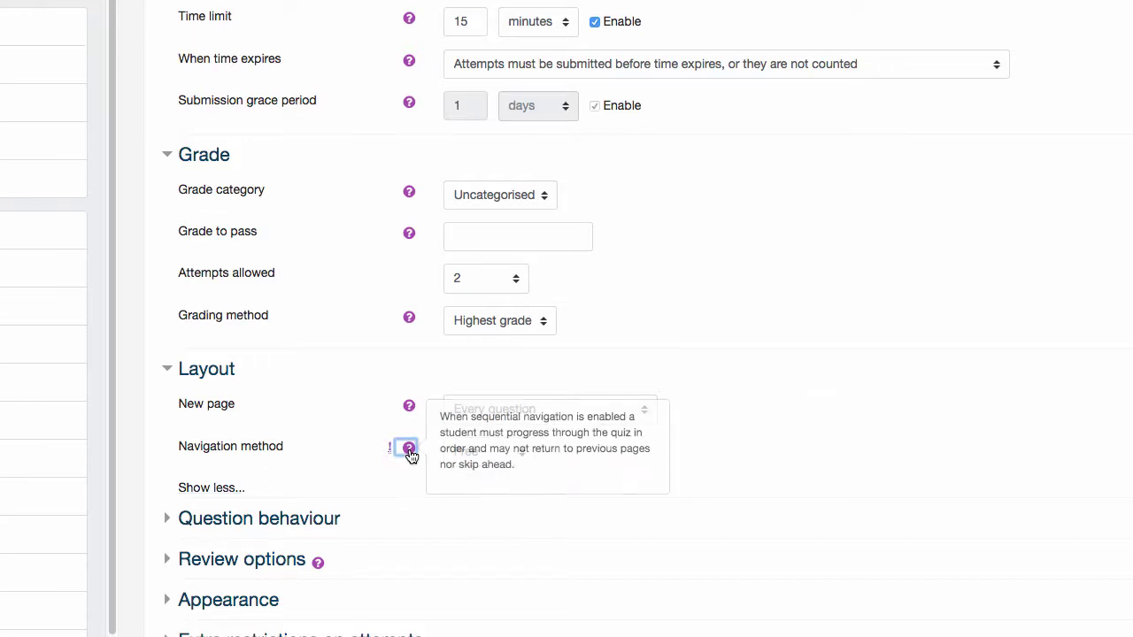
left_click(323, 456)
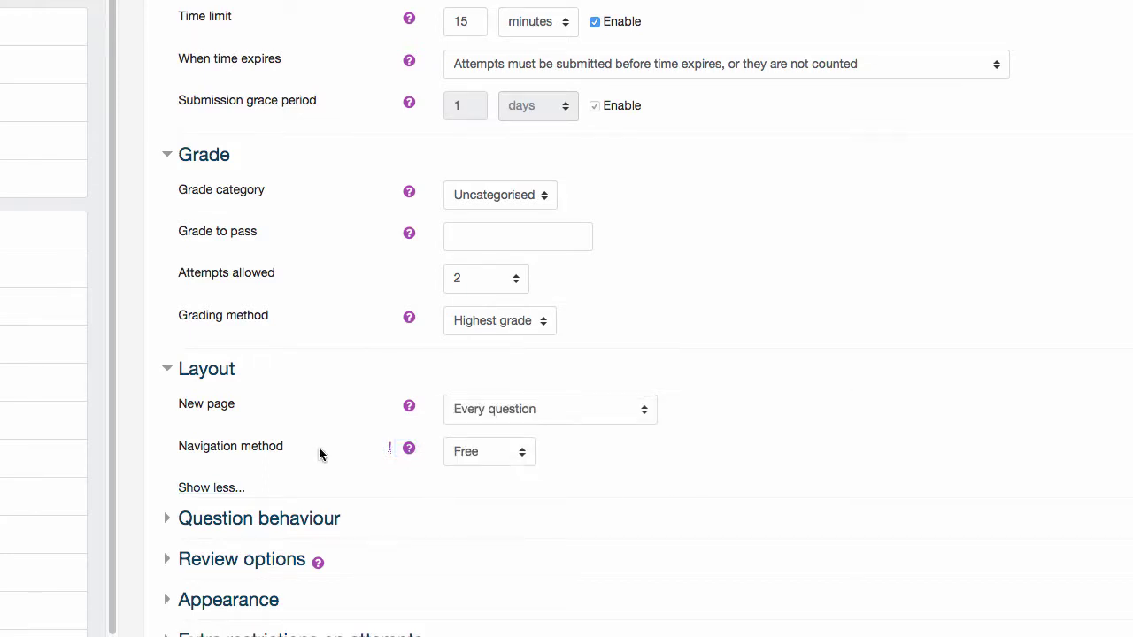
Expand Question behaviour and Review options, and disable Right answer both immediately after the attempt and later while the quiz is still open.
scroll(319, 447, "down", 2)
left_click(236, 426)
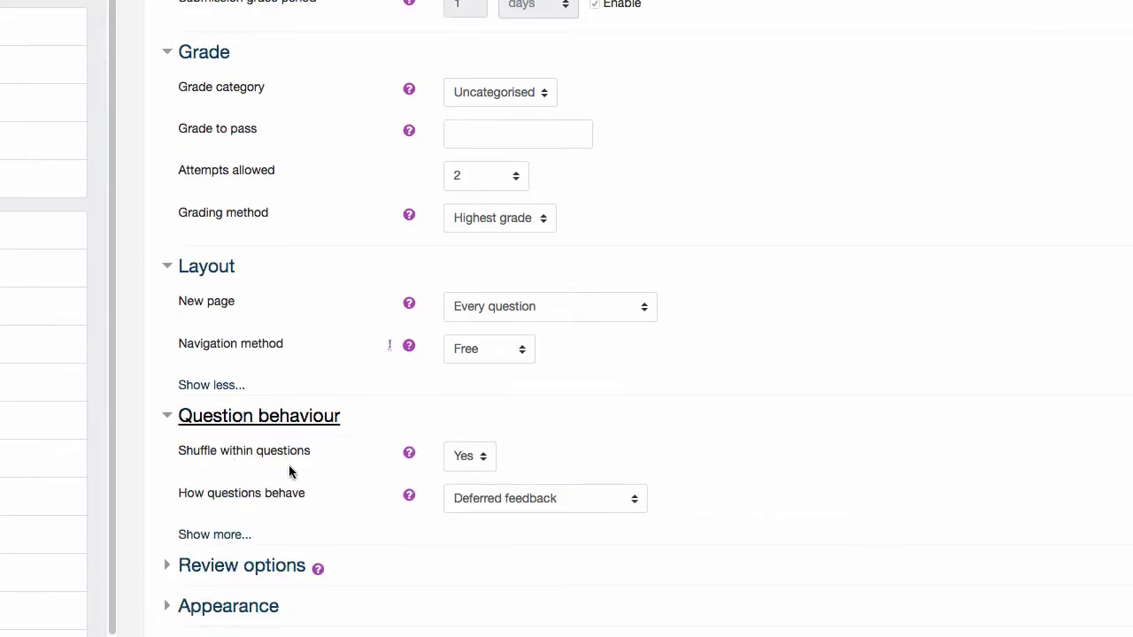
scroll(289, 464, "down", 4)
left_click(257, 370)
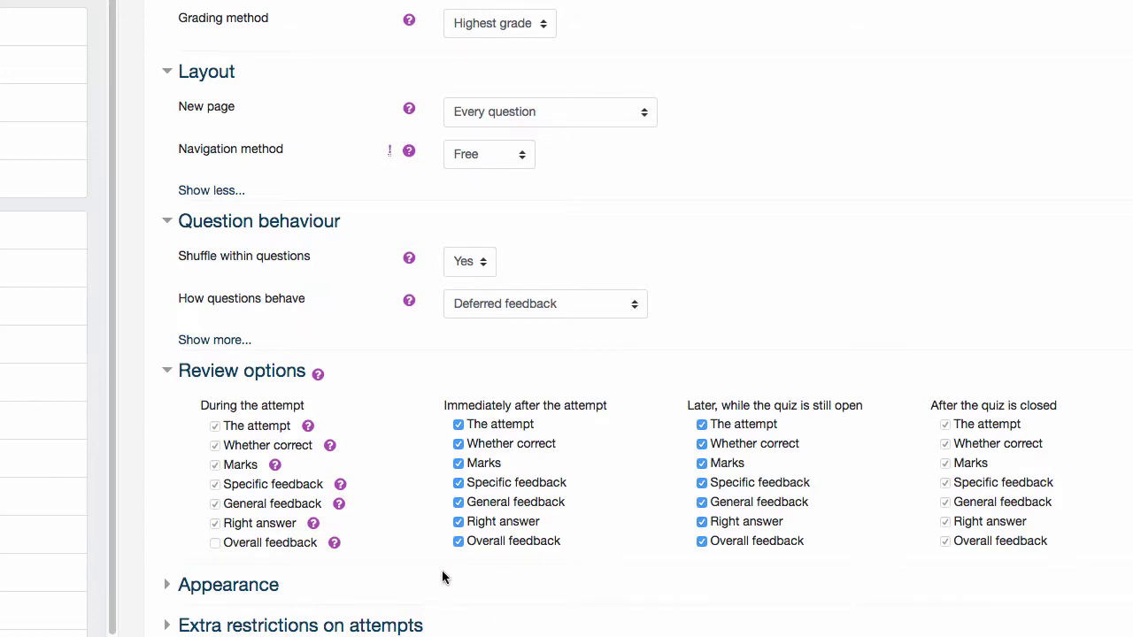
left_click(458, 522)
left_click(702, 522)
Expand the quiz's Appearance settings to review the user picture and grade decimal options.
scroll(387, 554, "down", 4)
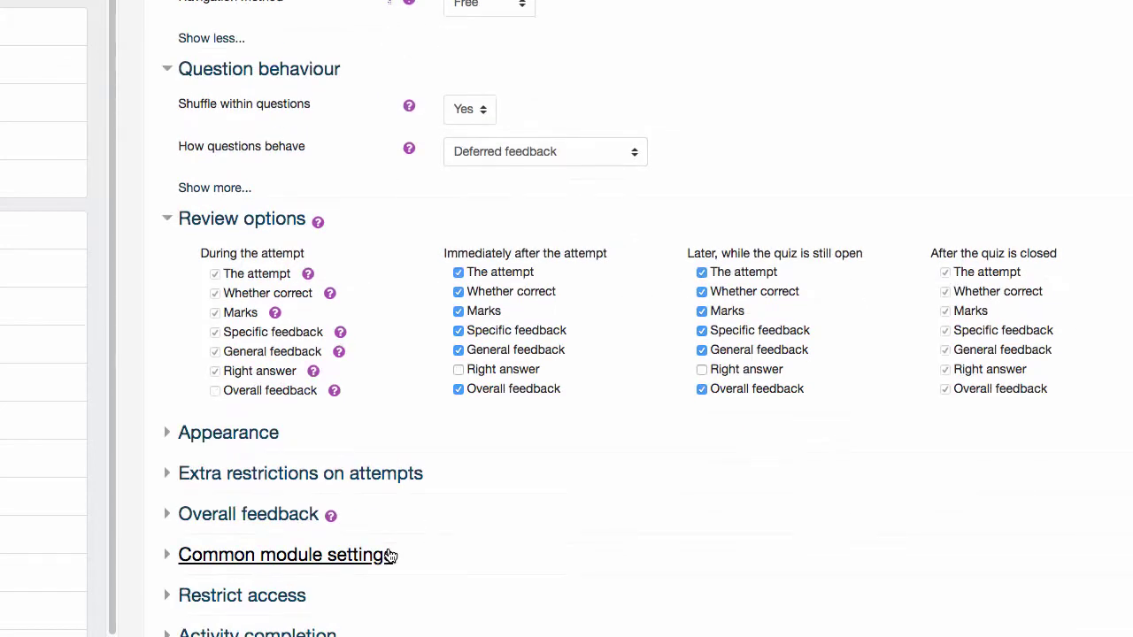
scroll(522, 606, "down", 3)
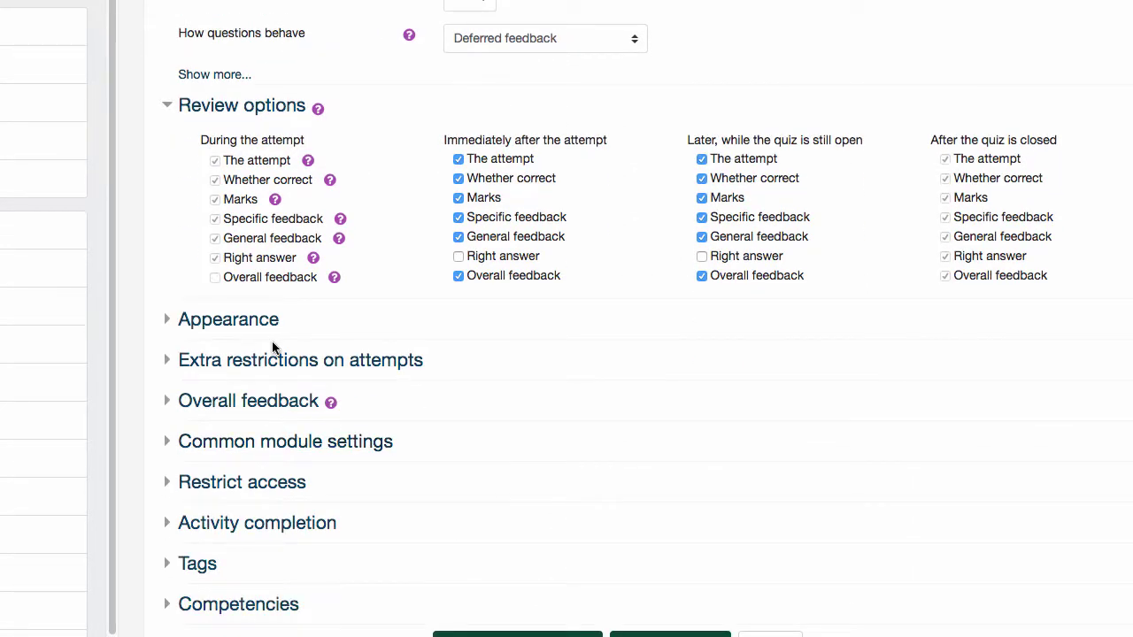
left_click(256, 324)
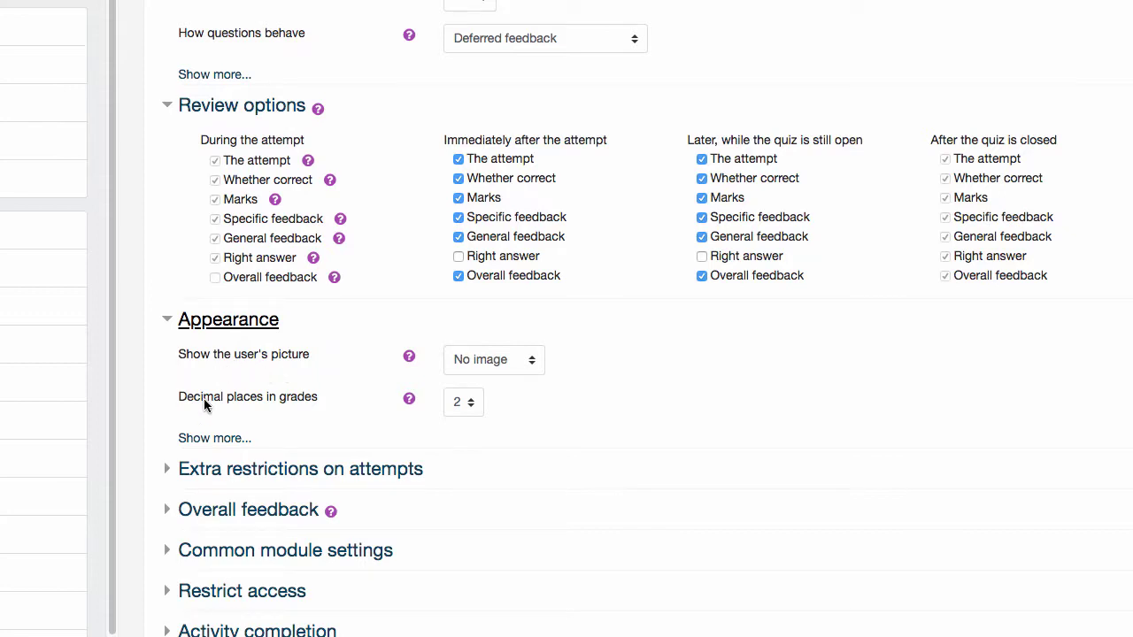
Save the quiz settings and return to the course, and open Week 1-Quiz 1 for editing its questions.
left_click(250, 324)
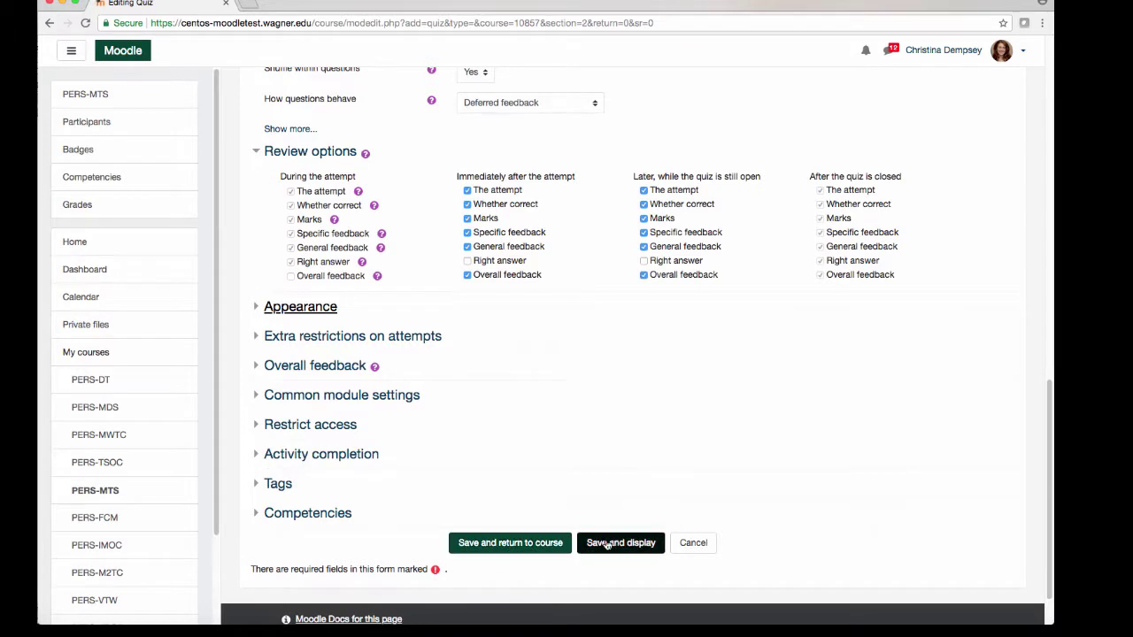
left_click(548, 550)
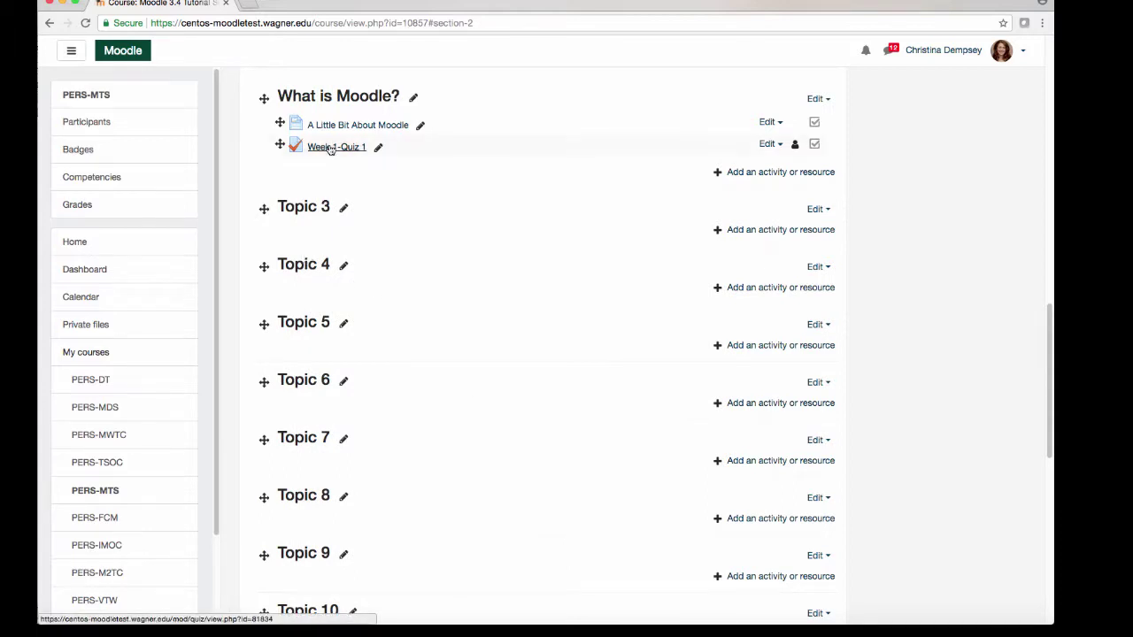
left_click(331, 149)
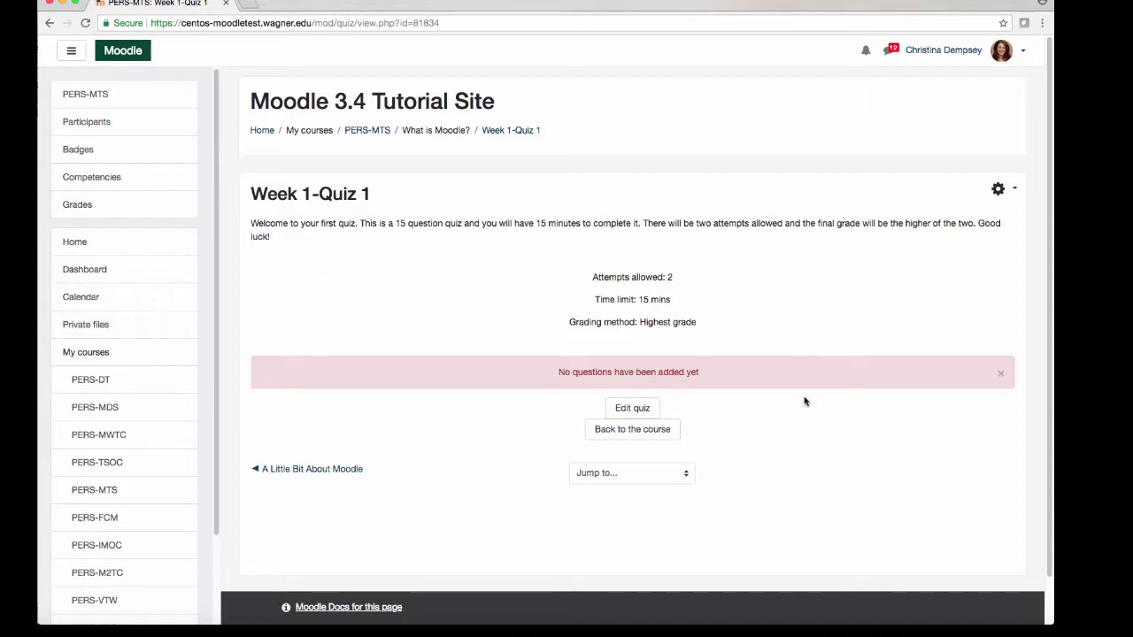
left_click(638, 414)
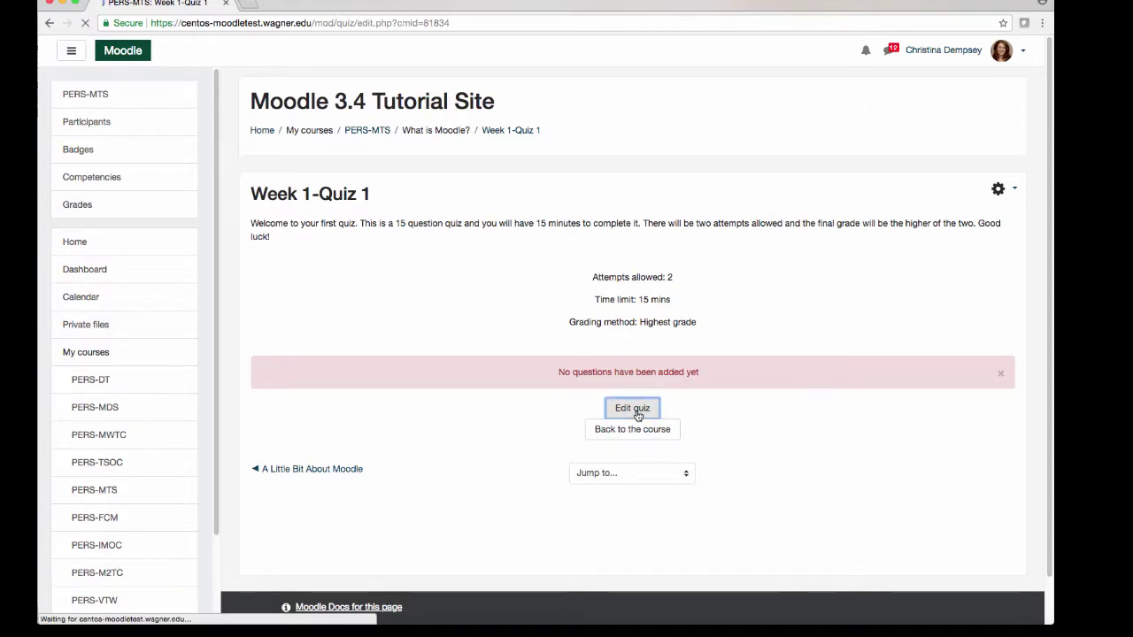
Add a new Multiple choice question to Week 1-Quiz 1.
left_click(985, 292)
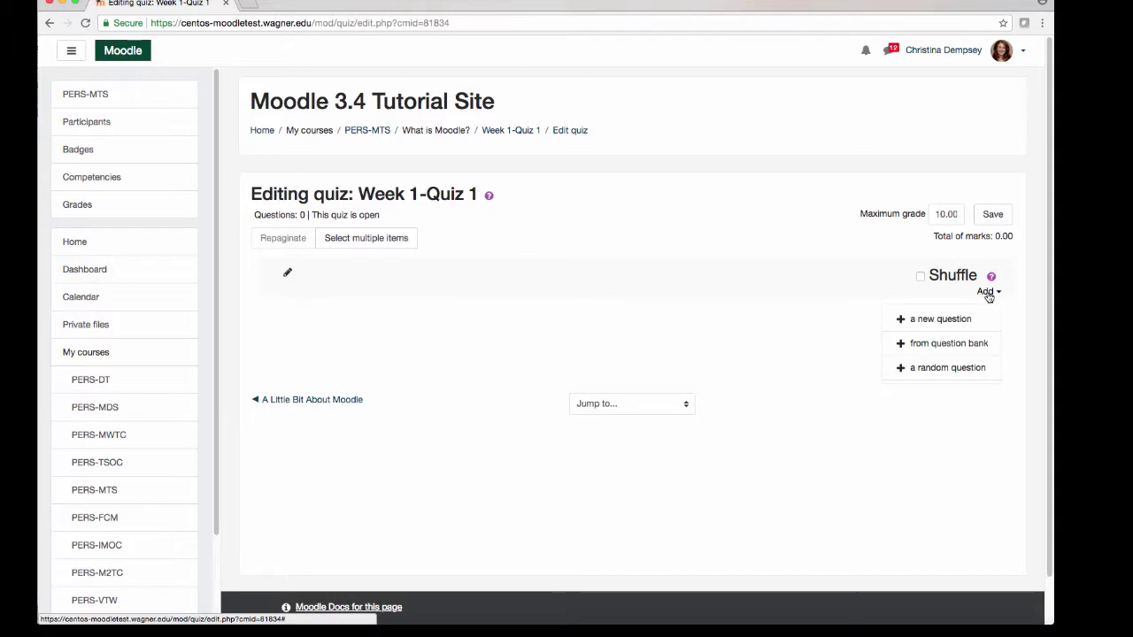
left_click(940, 320)
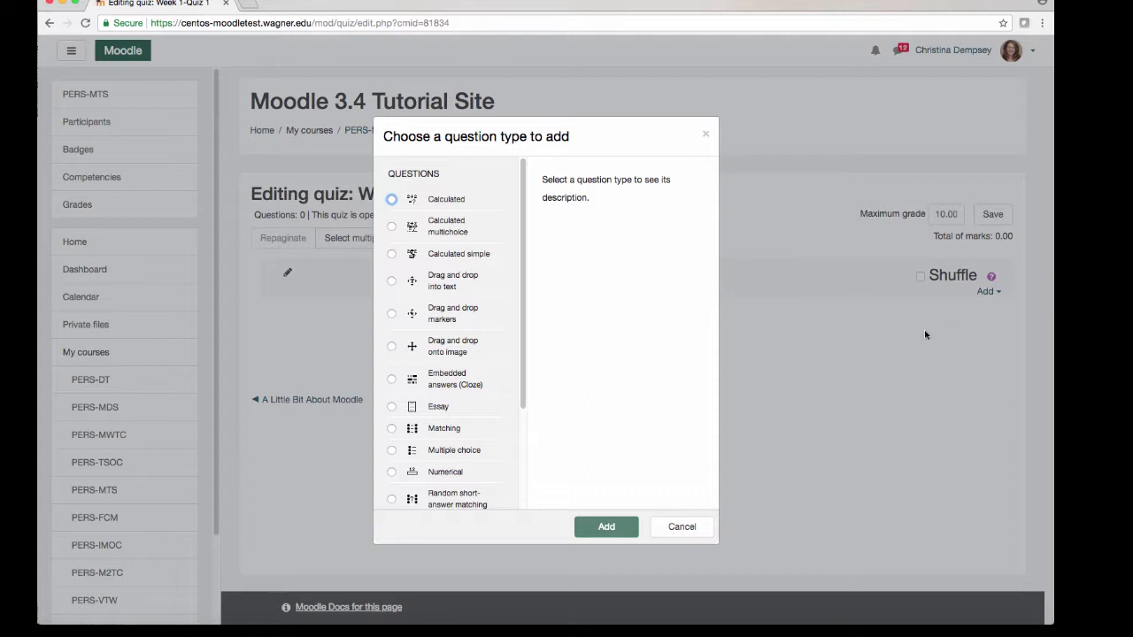
scroll(442, 354, "down", 2)
left_click(416, 376)
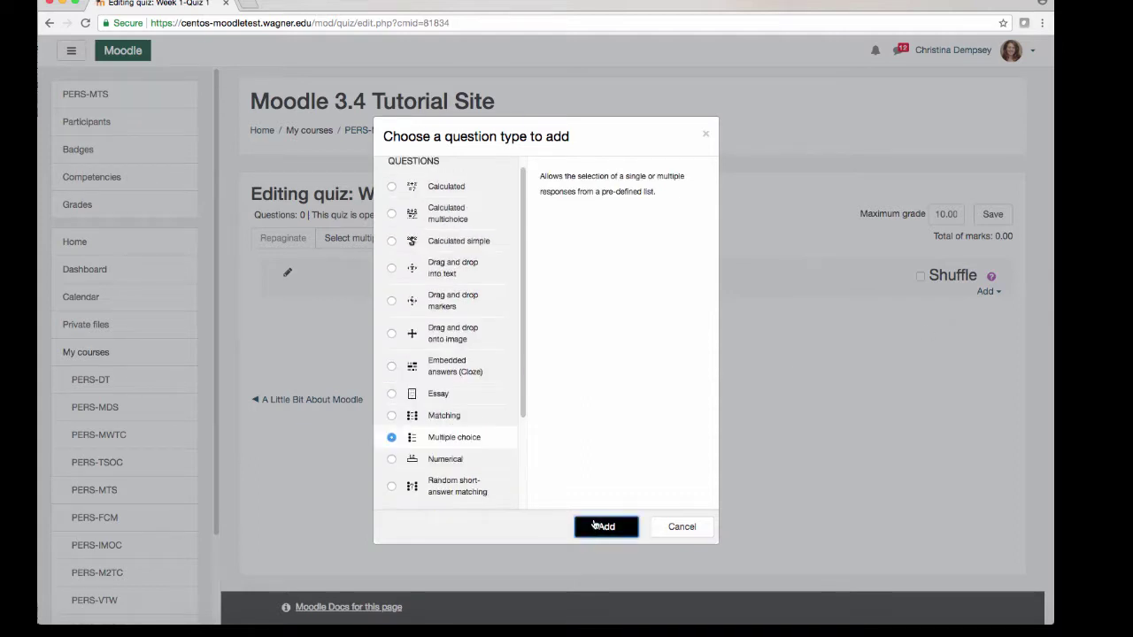
left_click(606, 526)
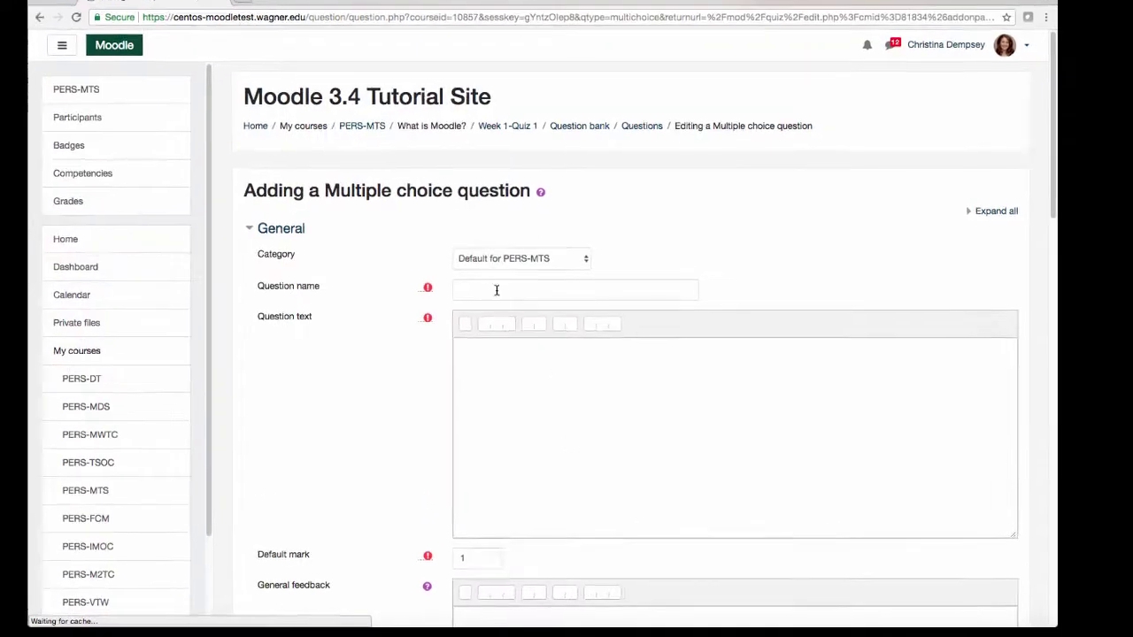
Name the question "What is an Activity?" and enter the question text "Choose the best answer that describes what an activity is on Moodle.".
left_click(497, 292)
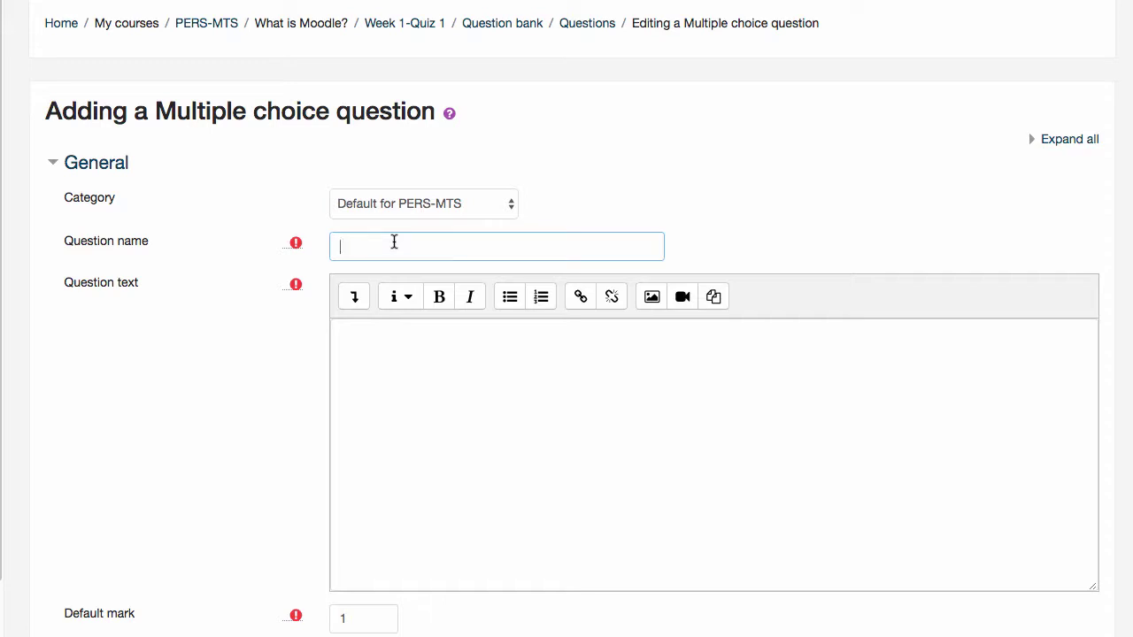
type("What is an Activity?")
left_click(546, 366)
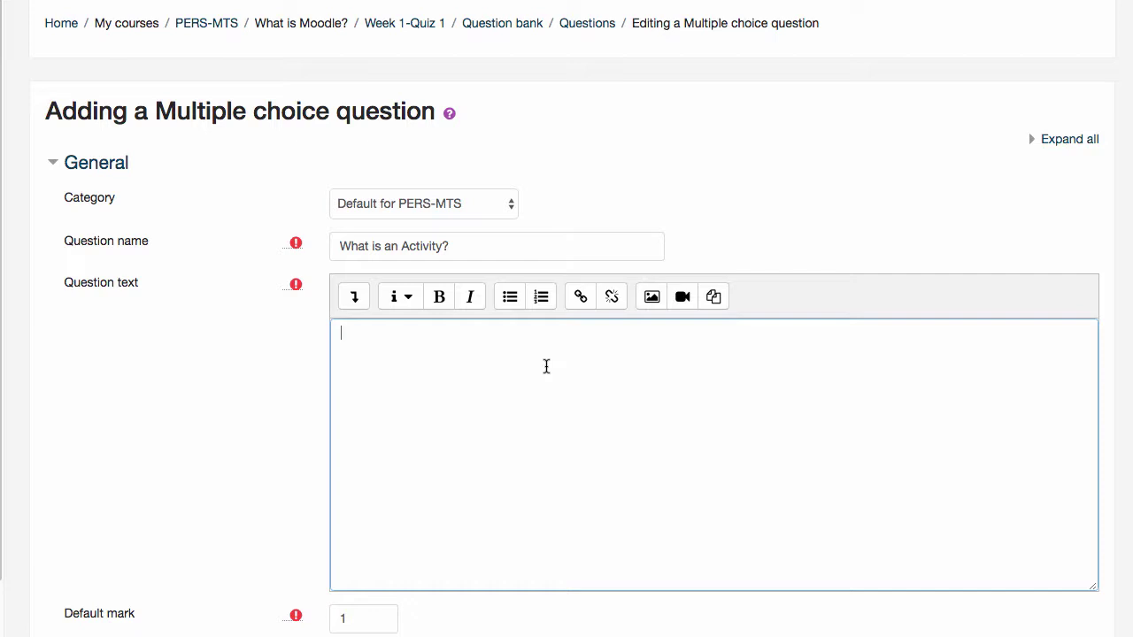
type("Choose the best answer that describes what an activity is on Moodle.")
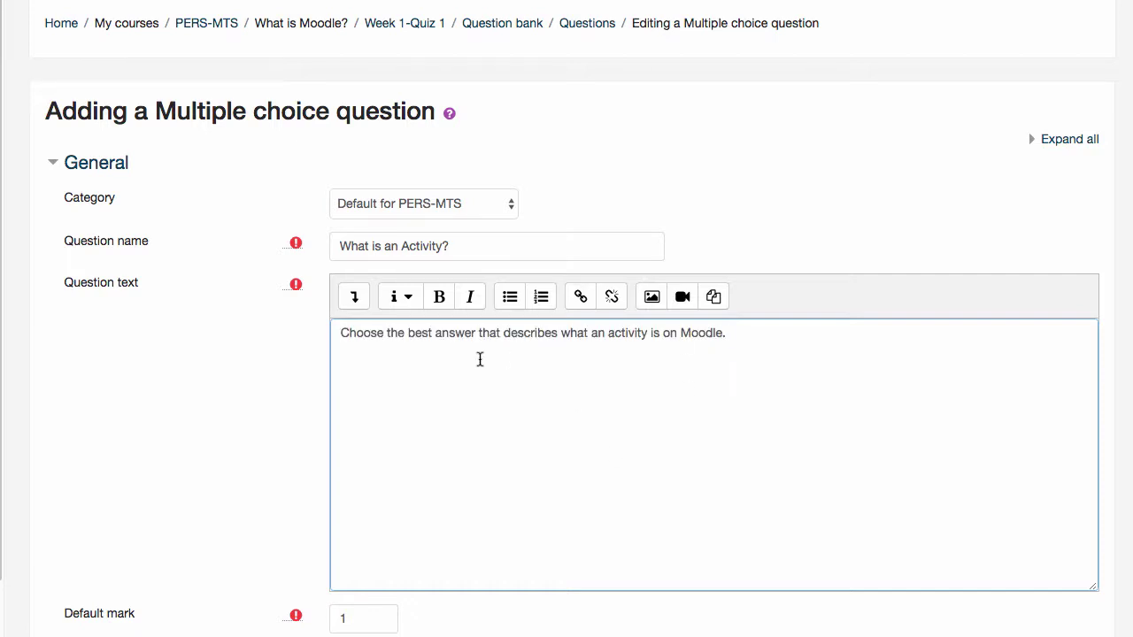
Review the question's mark, feedback and answer settings, and keep the choices numbered a., b., c.
scroll(412, 339, "down", 1)
scroll(411, 339, "down", 5)
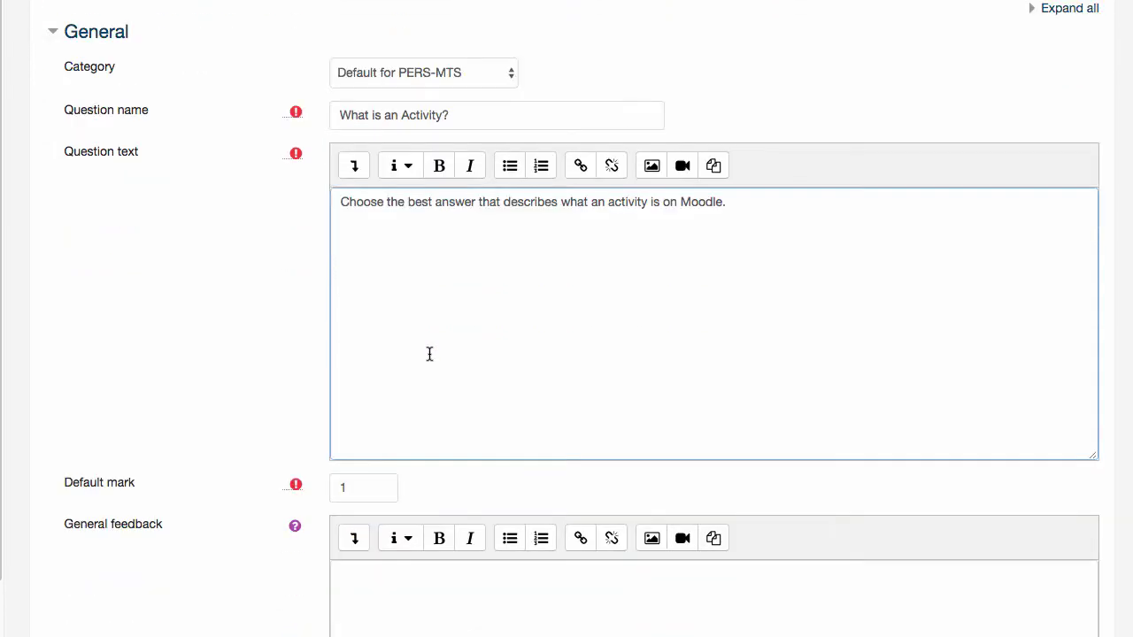
scroll(441, 356, "down", 4)
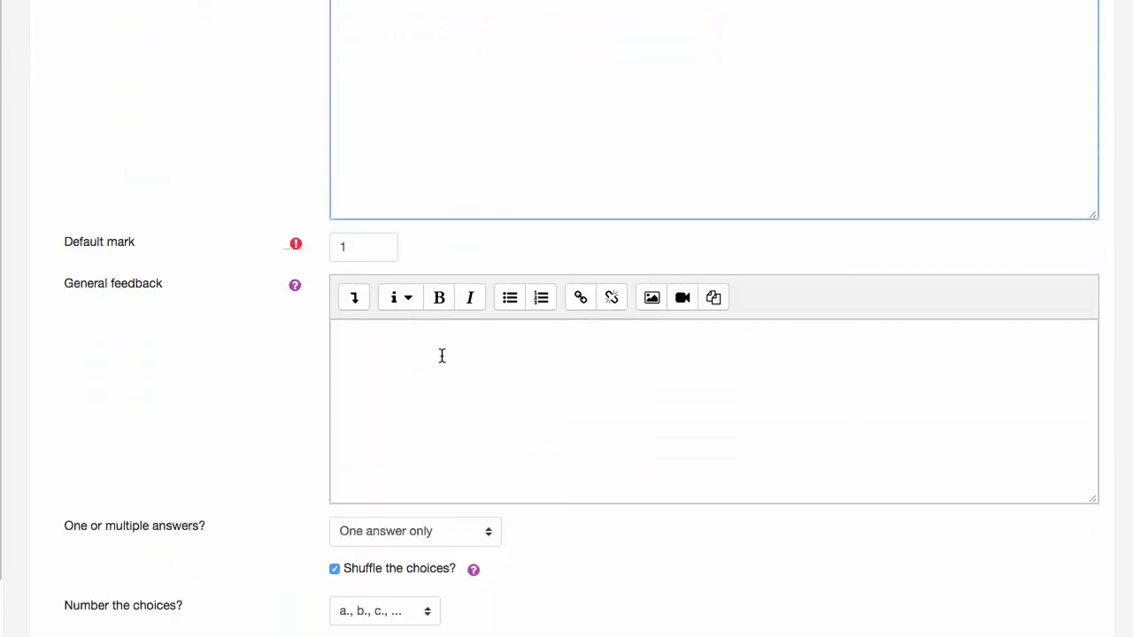
scroll(412, 378, "down", 2)
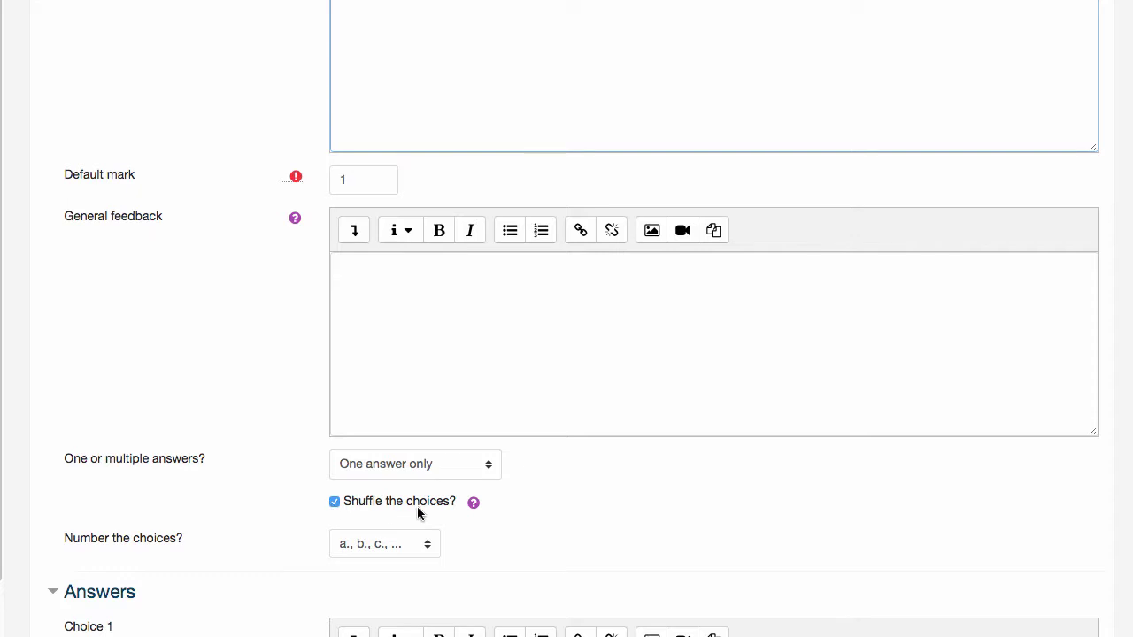
scroll(418, 509, "down", 1)
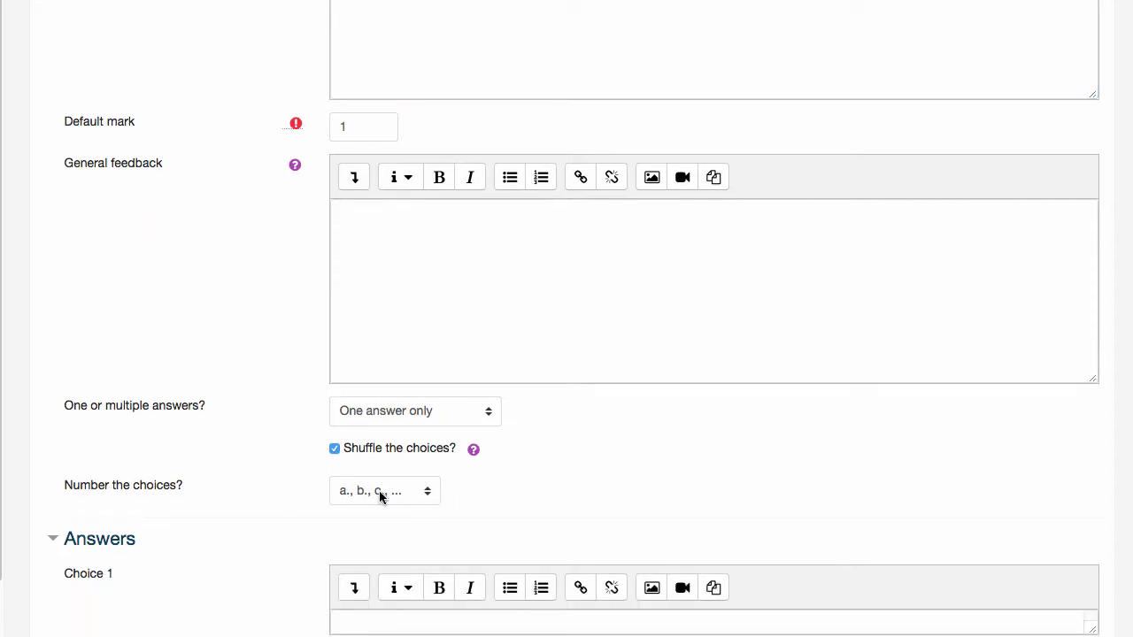
left_click(378, 494)
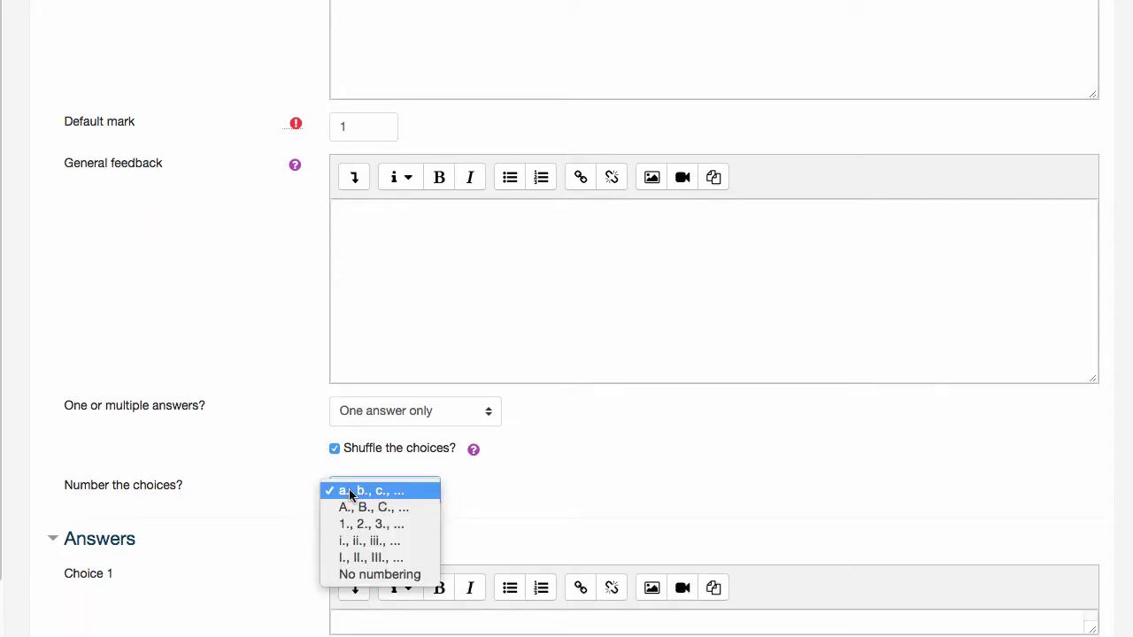
left_click(356, 494)
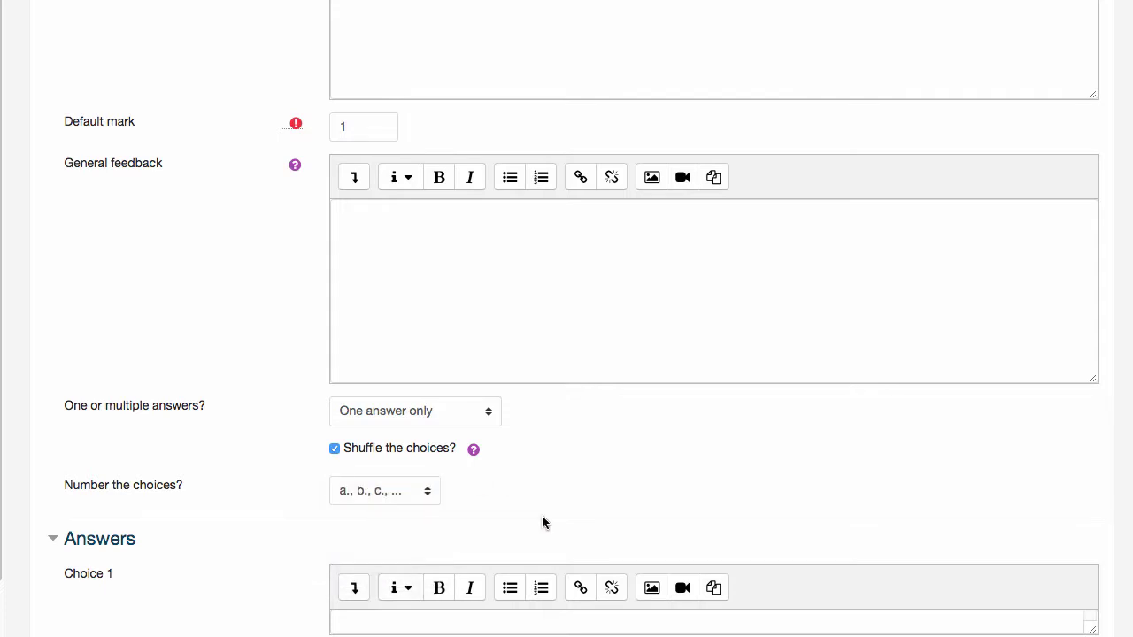
Enter "information that you share with a student for reference" as Choice 1, leaving its grade at None and its feedback empty.
scroll(541, 515, "down", 4)
left_click(366, 384)
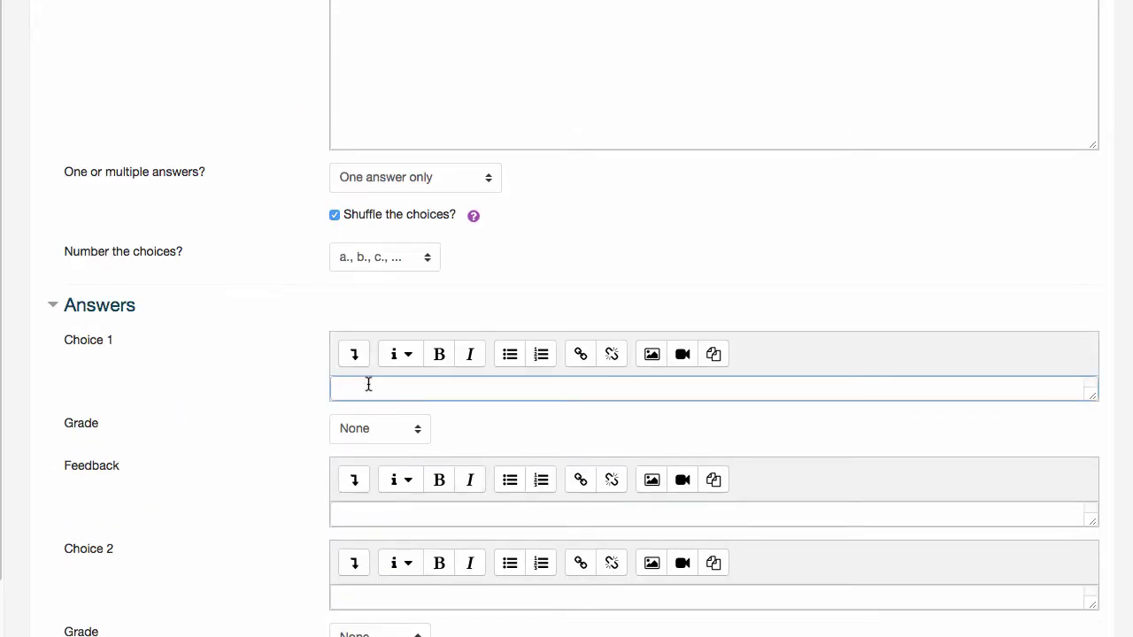
type("information that you share with a student for reference")
scroll(341, 371, "down", 2)
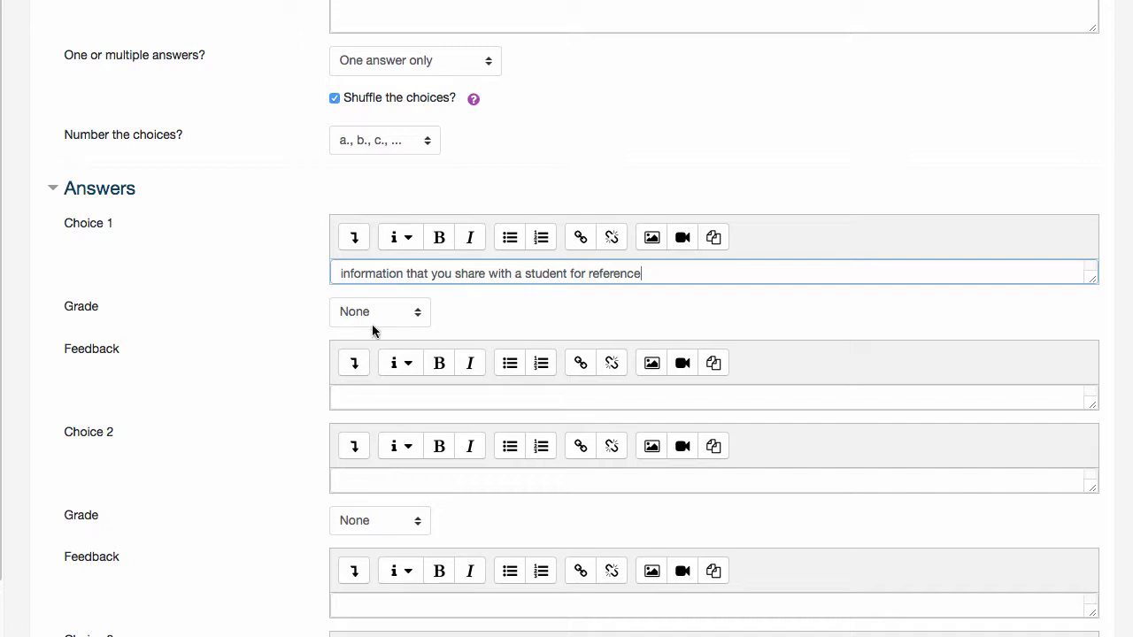
left_click(447, 396)
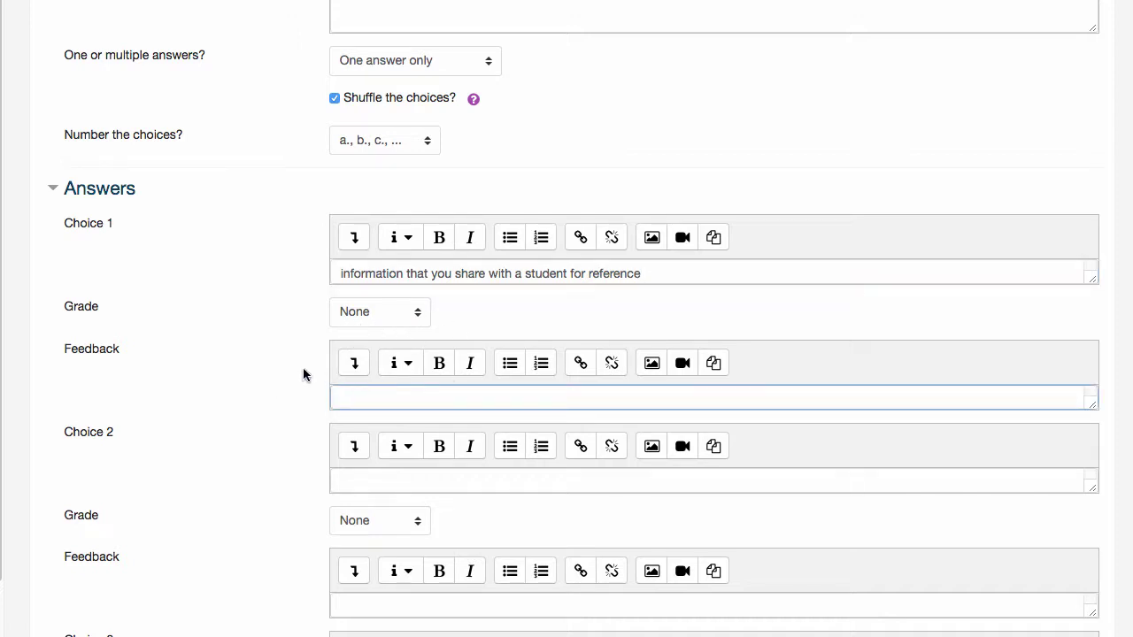
Enter "Something required for that class that the students will submit on Moodle." as Choice 2 with a 100% grade and save the question.
left_click(580, 484)
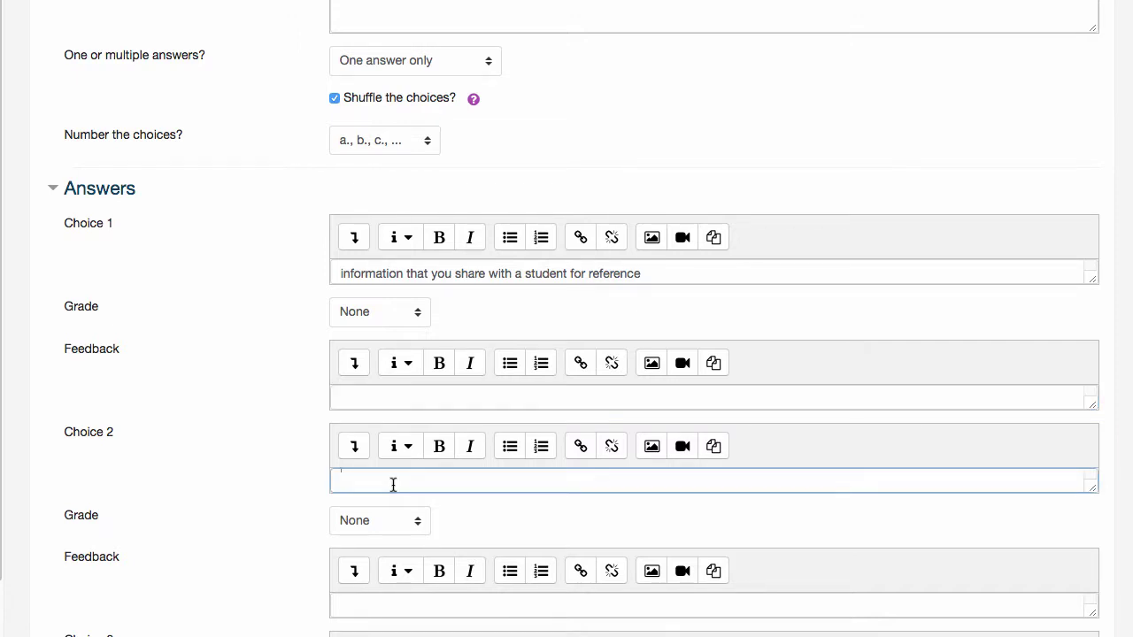
type("Something required for that class that the students will submit on Moodle.")
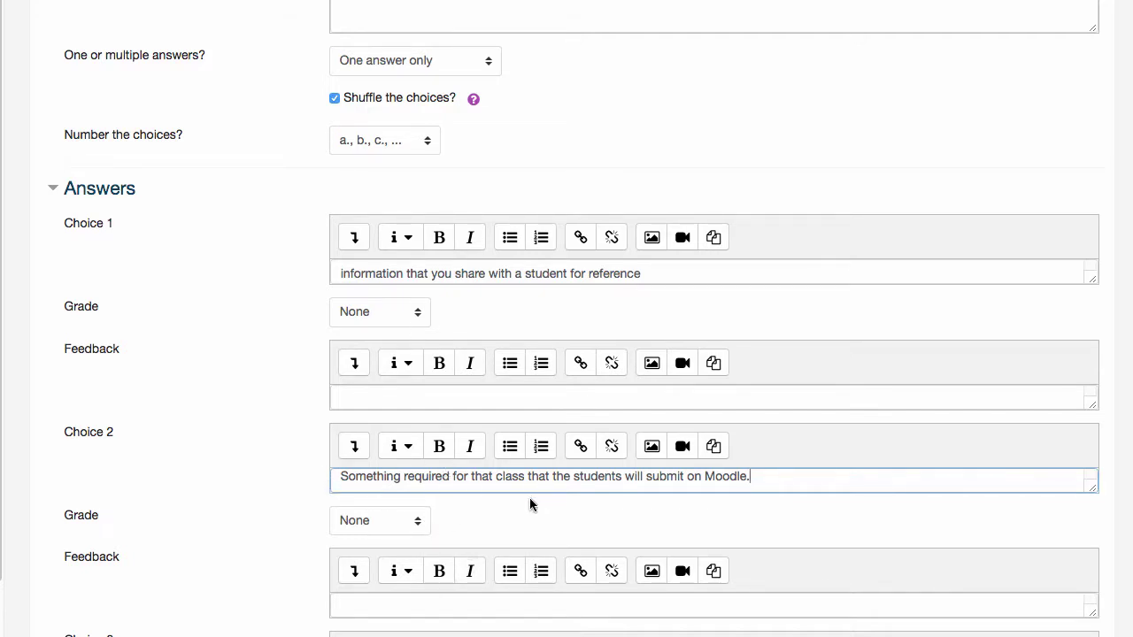
left_click(416, 521)
left_click(407, 536)
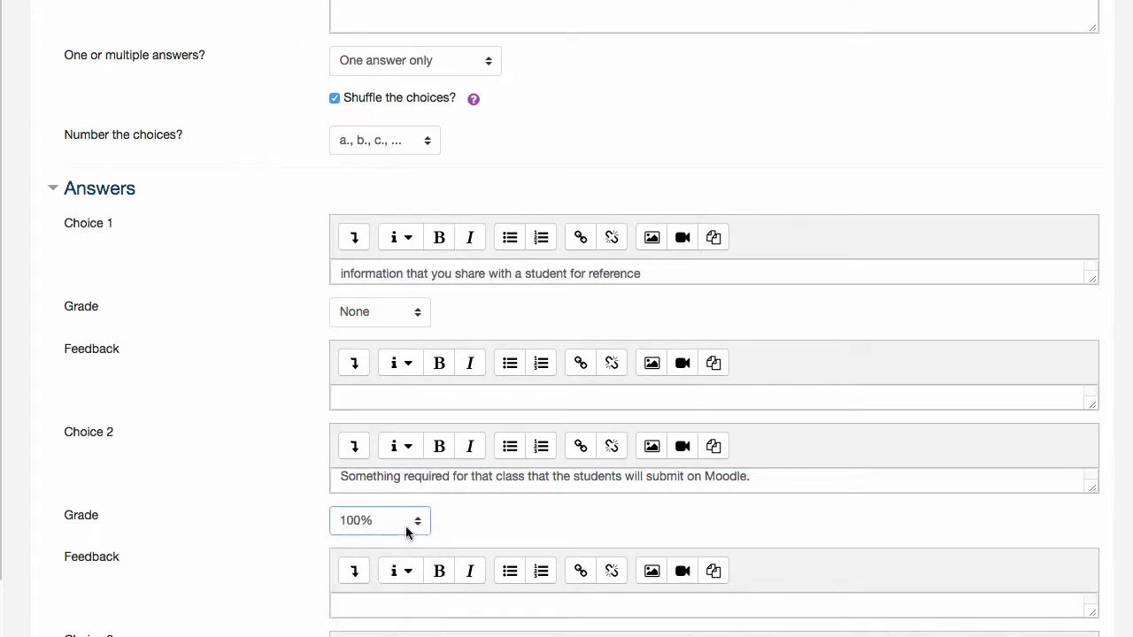
left_click(406, 524)
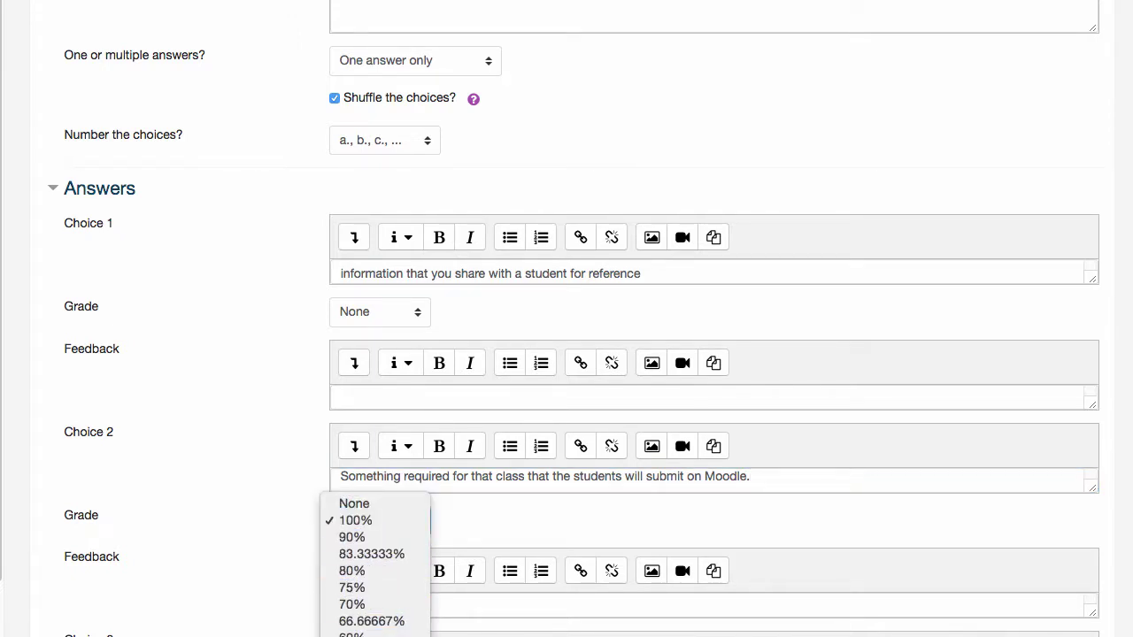
left_click(389, 522)
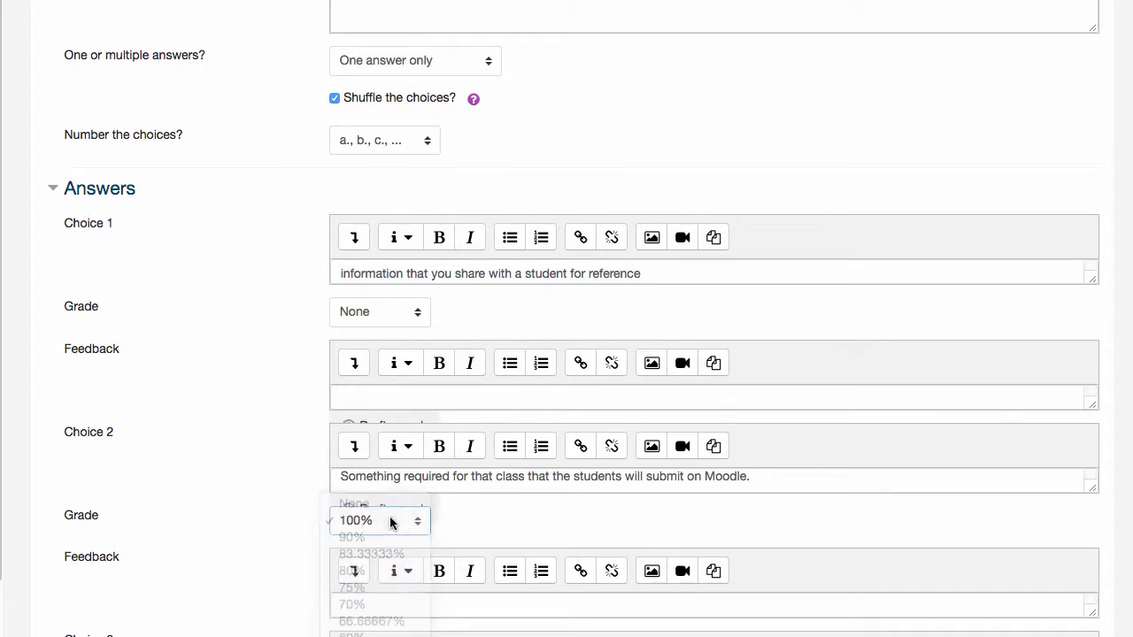
scroll(487, 529, "down", 10)
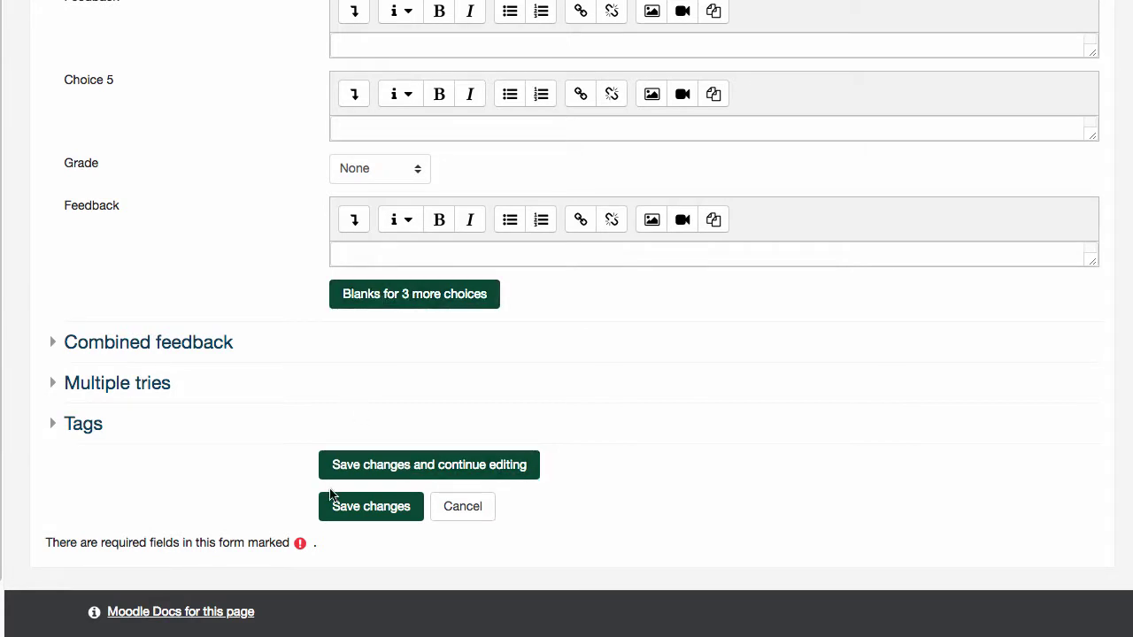
left_click(368, 515)
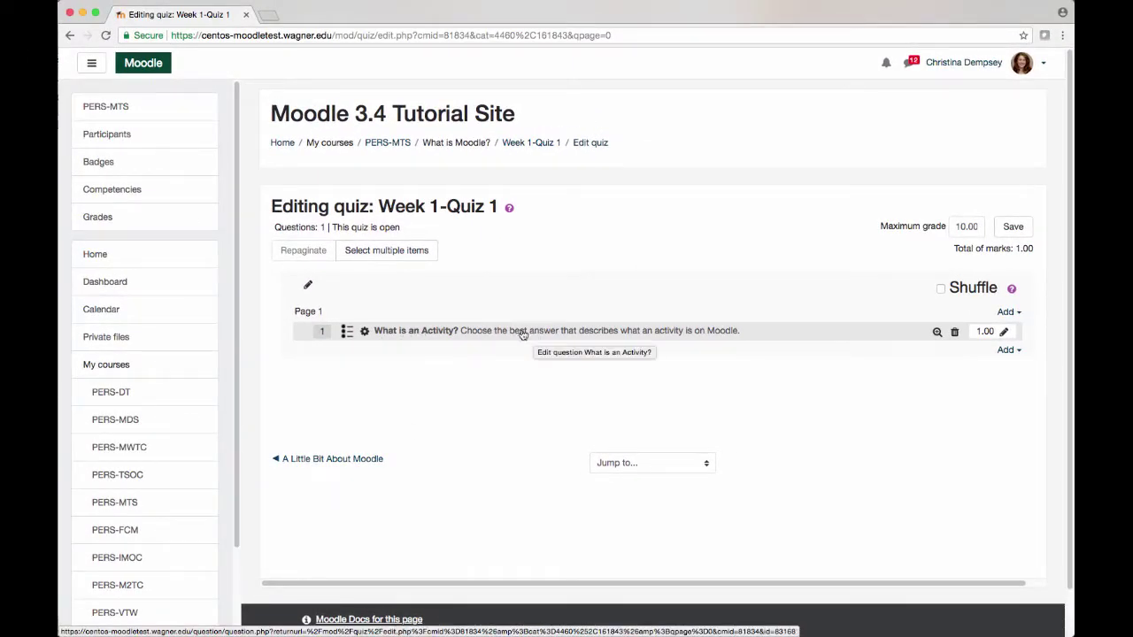
Add a new True/False question to page 1 of the quiz.
left_click(1013, 314)
left_click(974, 340)
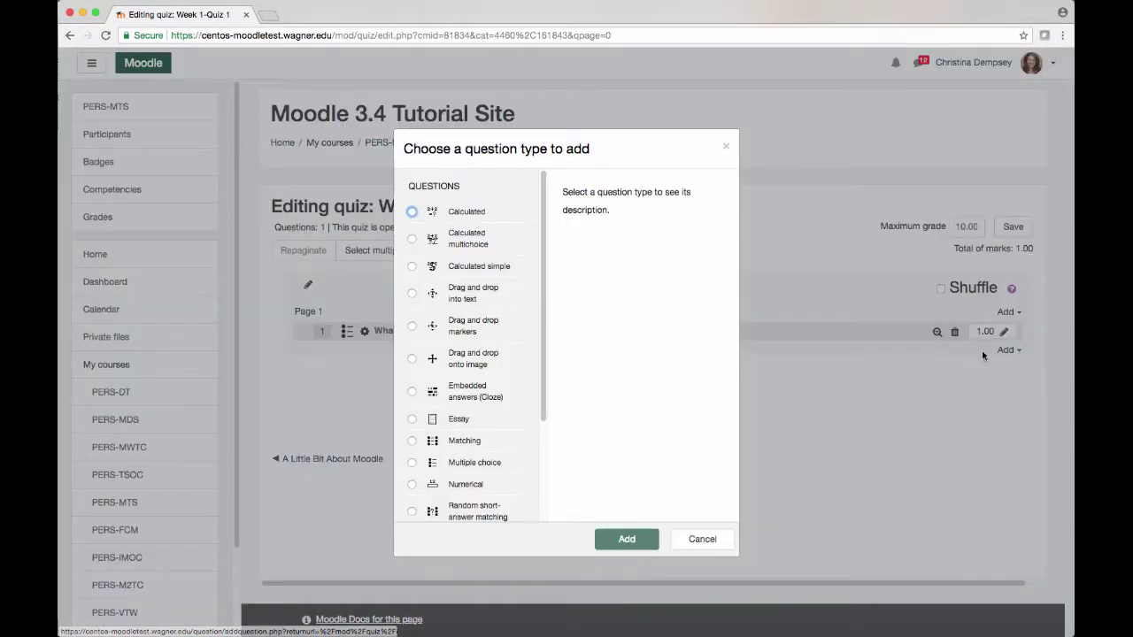
scroll(478, 398, "down", 2)
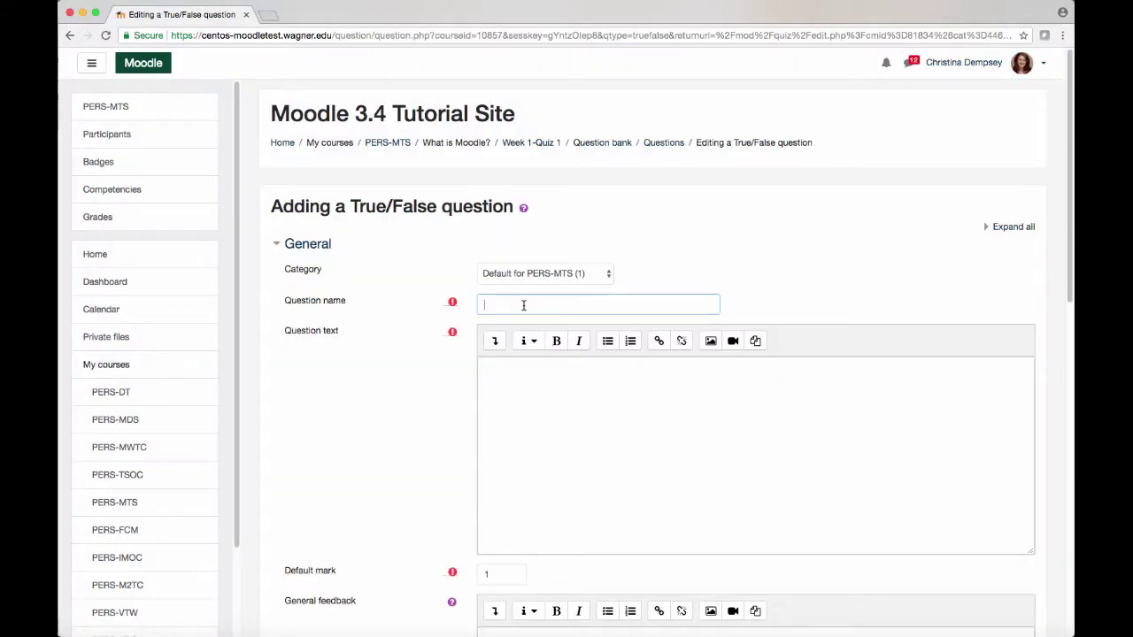
Name the question "Logging In" and enter the question text "There is only one way to navigate to the Moodle log in page.".
type("Loggin")
key("Tab")
key("Tab")
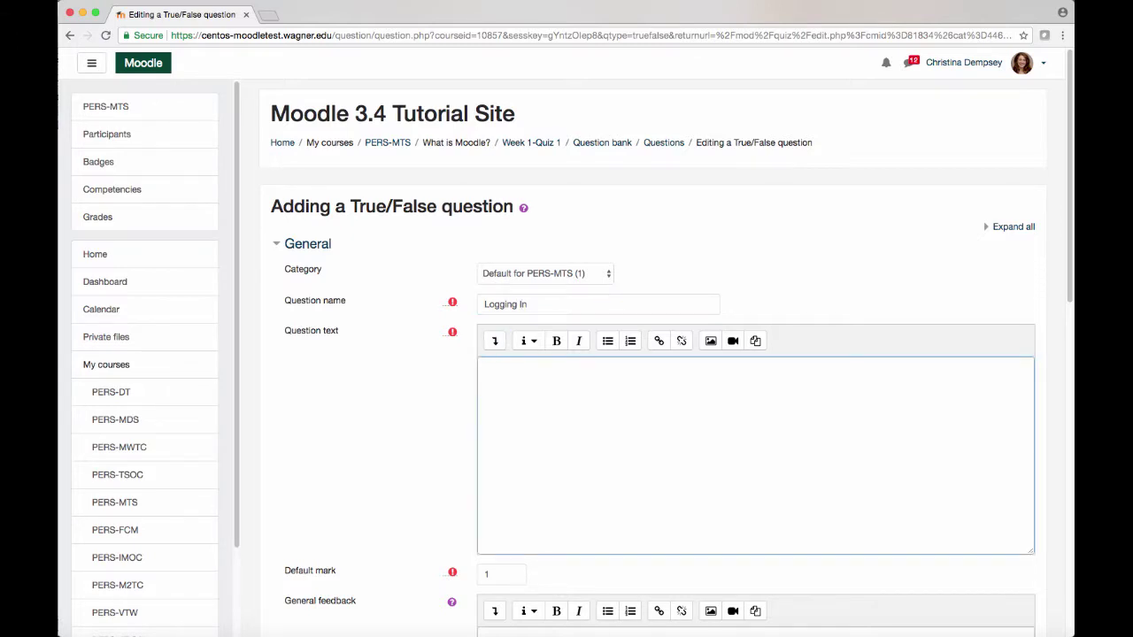
type("There is only one way to navigate to the Moodle log in page.")
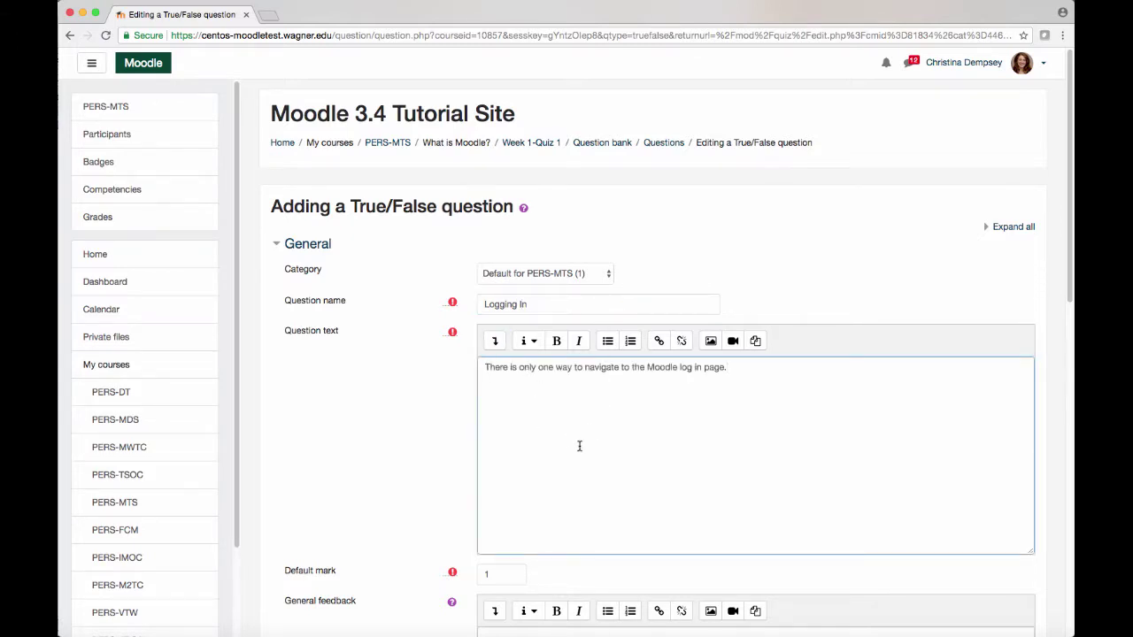
Leave the correct answer at False and all feedback empty, and save the True/False question.
scroll(580, 446, "down", 5)
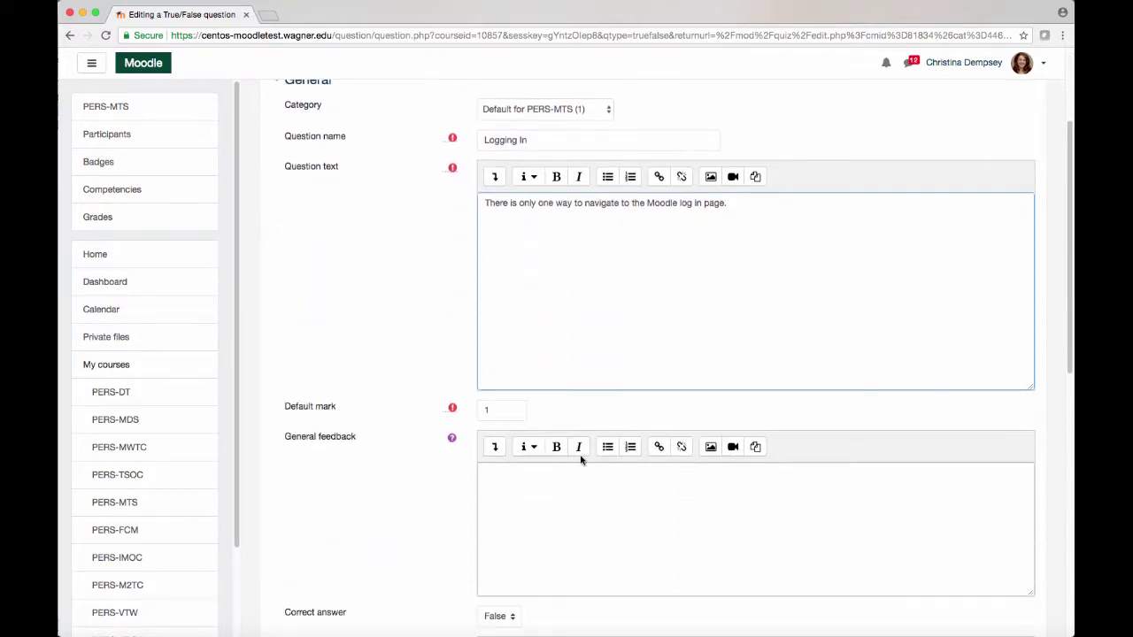
scroll(580, 457, "down", 5)
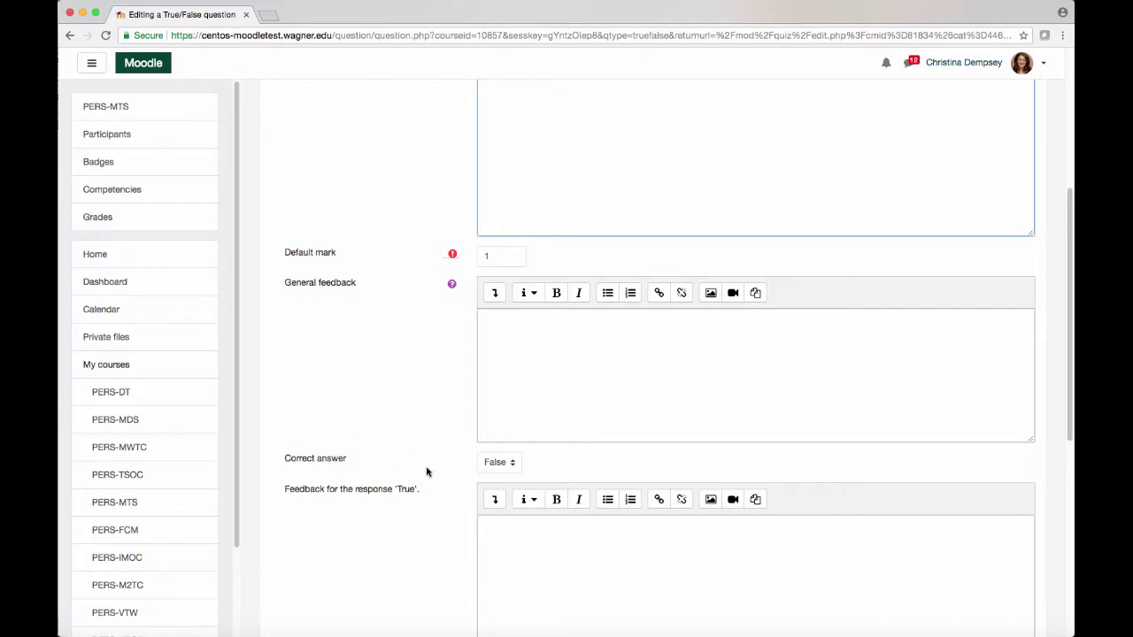
scroll(382, 514, "down", 5)
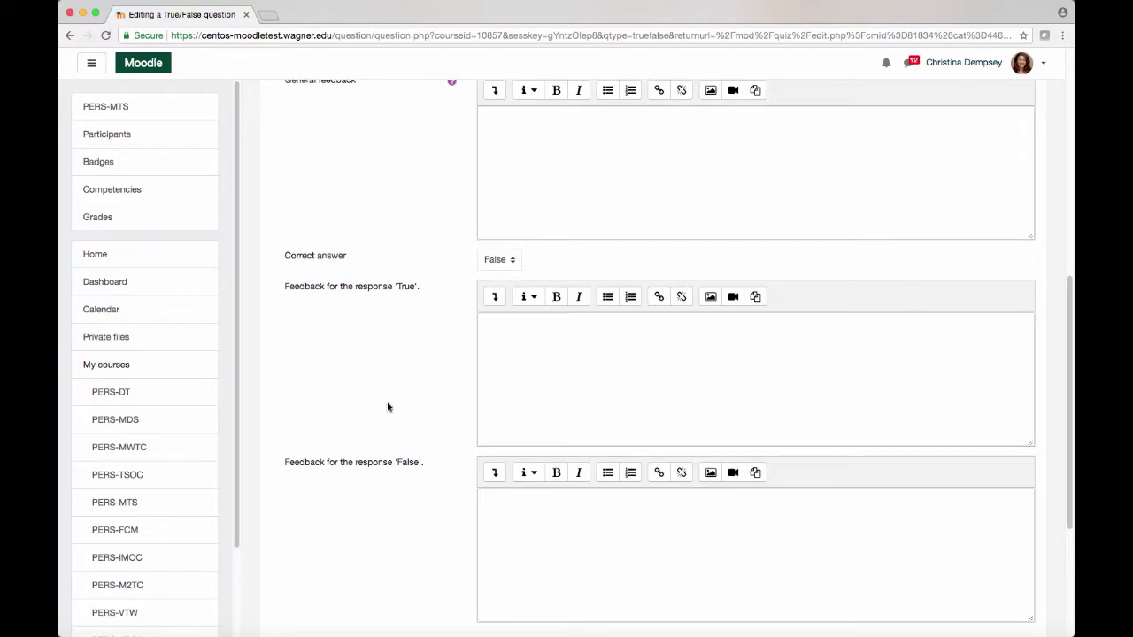
scroll(631, 398, "down", 4)
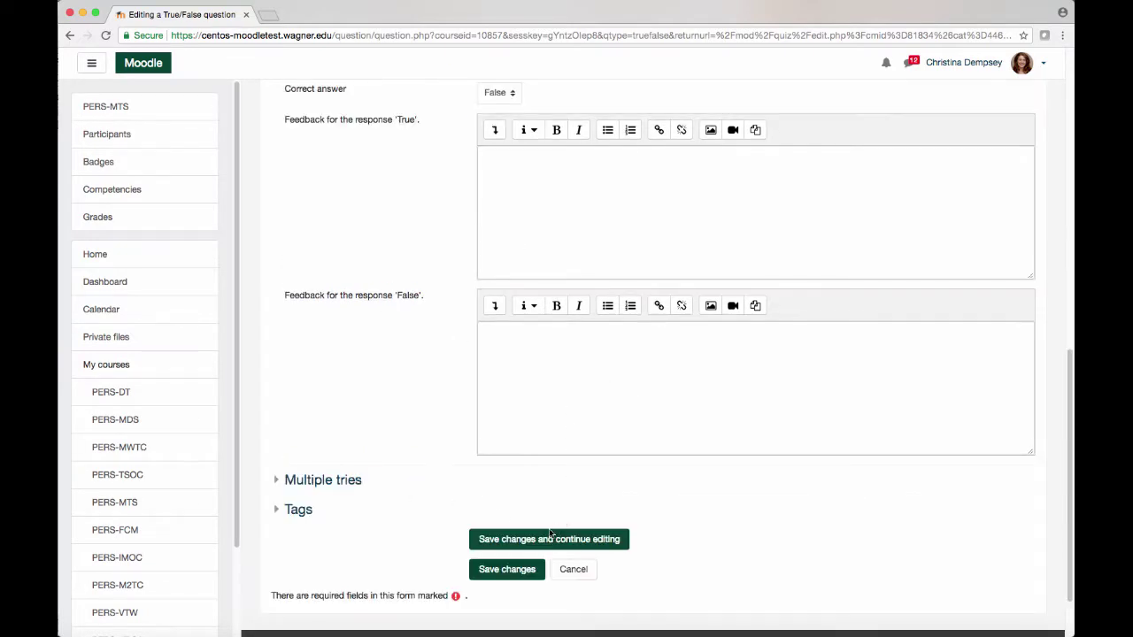
left_click(533, 570)
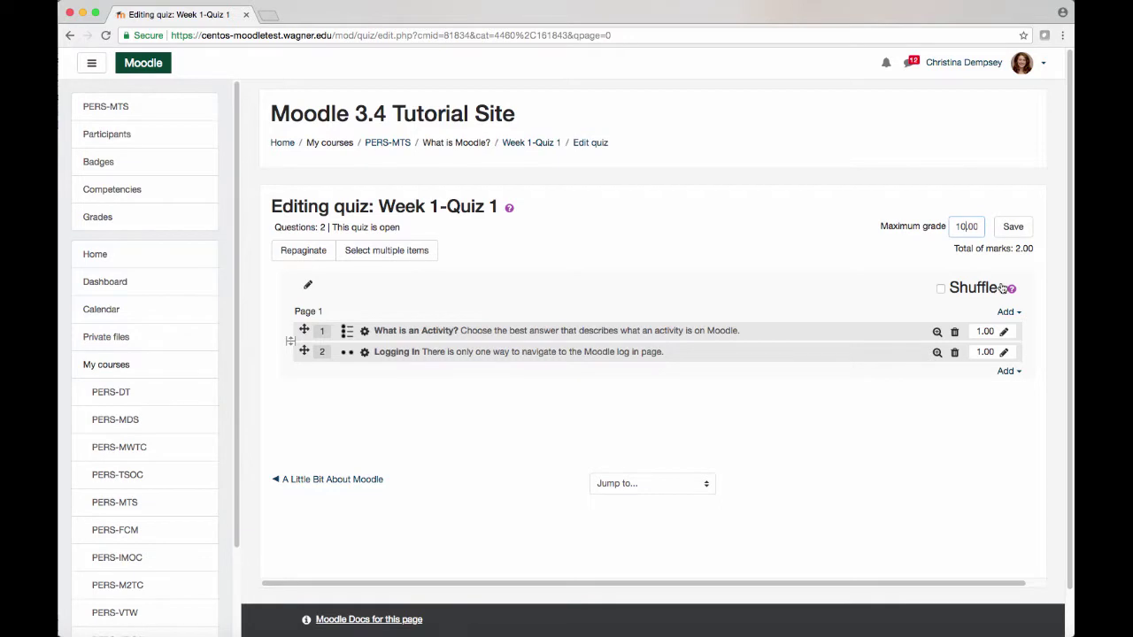
Set the quiz's maximum grade to 100 and save it.
type("0")
left_click(1014, 227)
left_click(1018, 227)
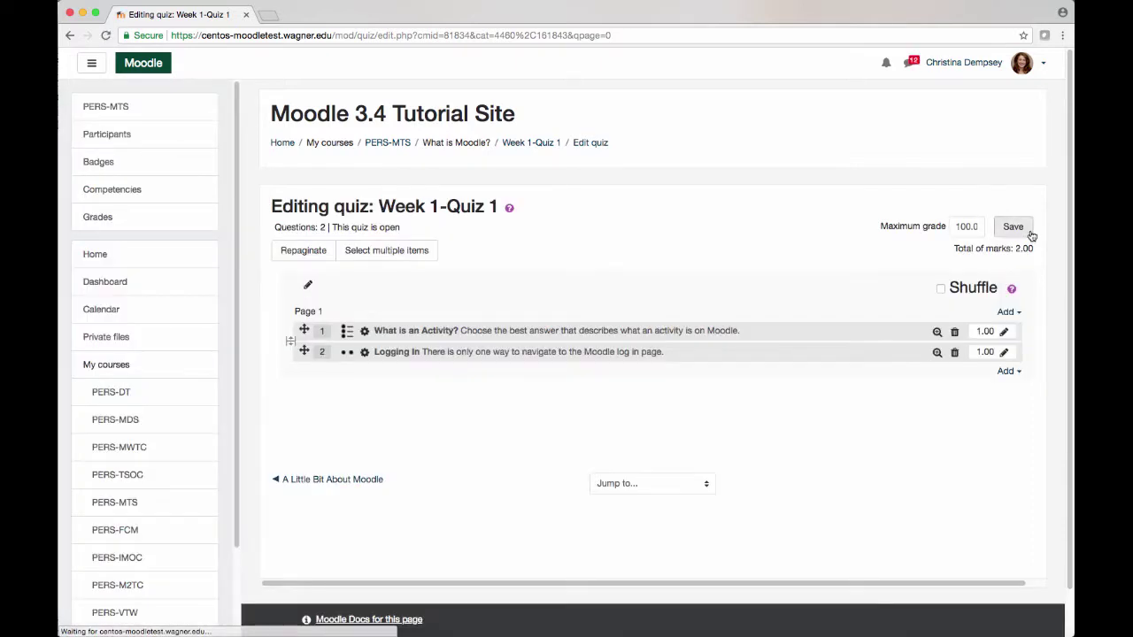
Return to the PERS-MTS course, open Week 1-Quiz 1 and start a timed attempt.
left_click(407, 146)
scroll(460, 254, "down", 15)
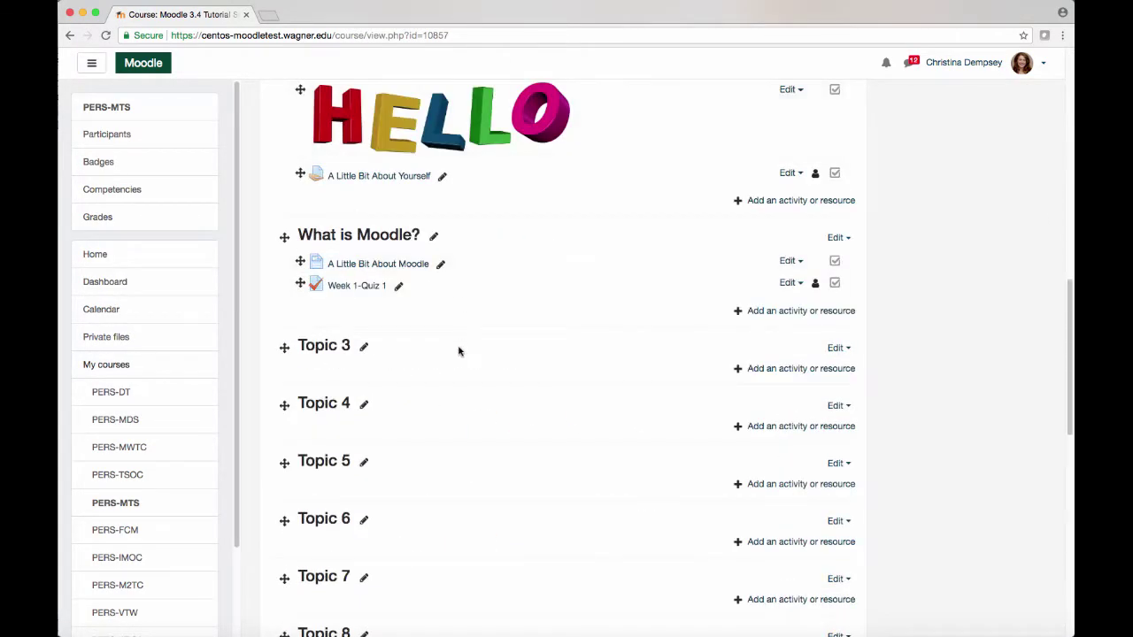
left_click(368, 289)
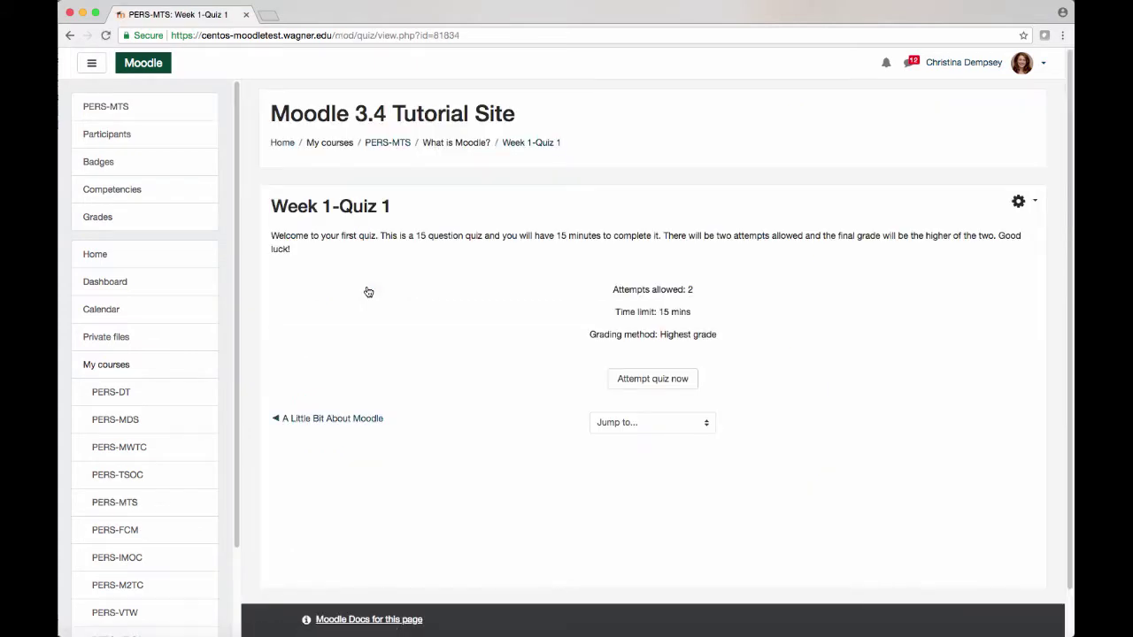
left_click(650, 380)
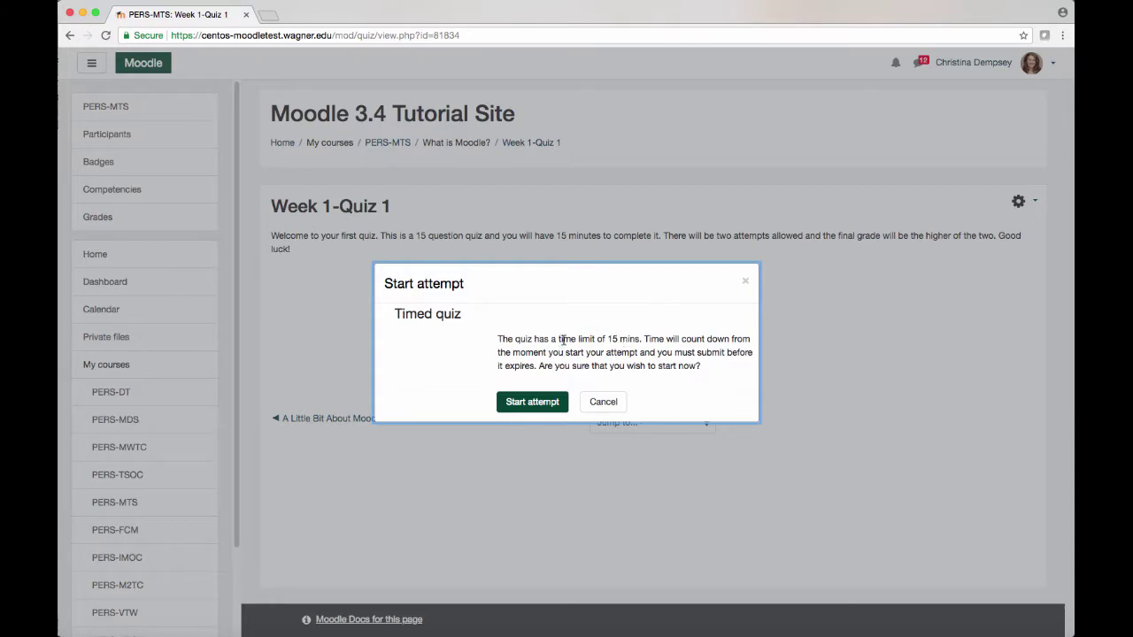
left_click(528, 403)
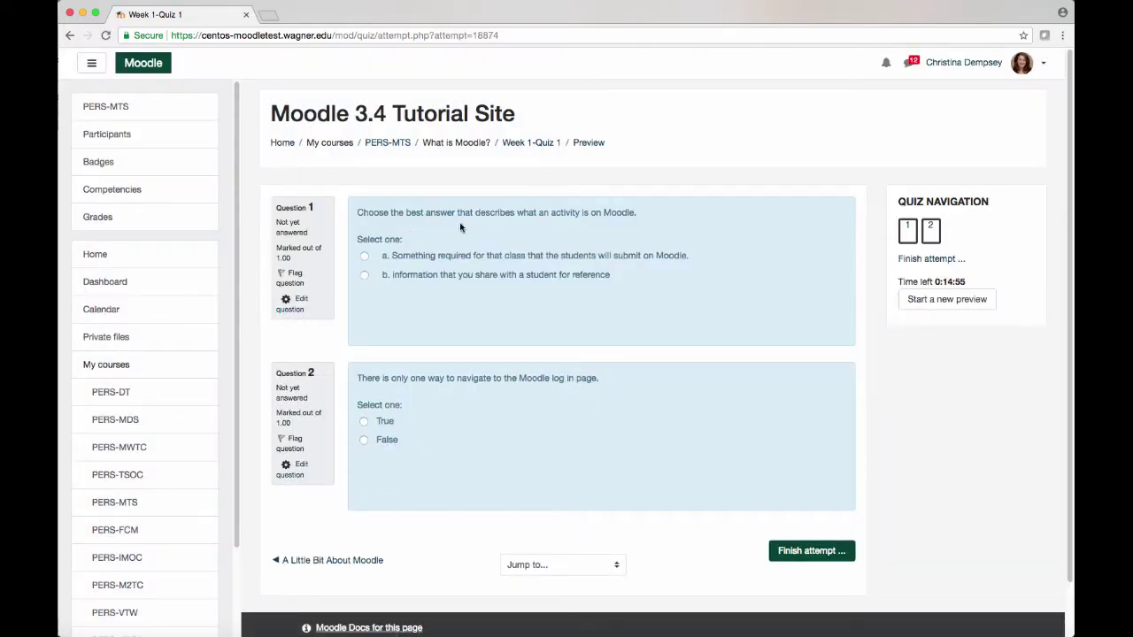
Answer question 1 with "information that you share with a student for reference" and question 2 with False, and submit the attempt.
left_click(364, 276)
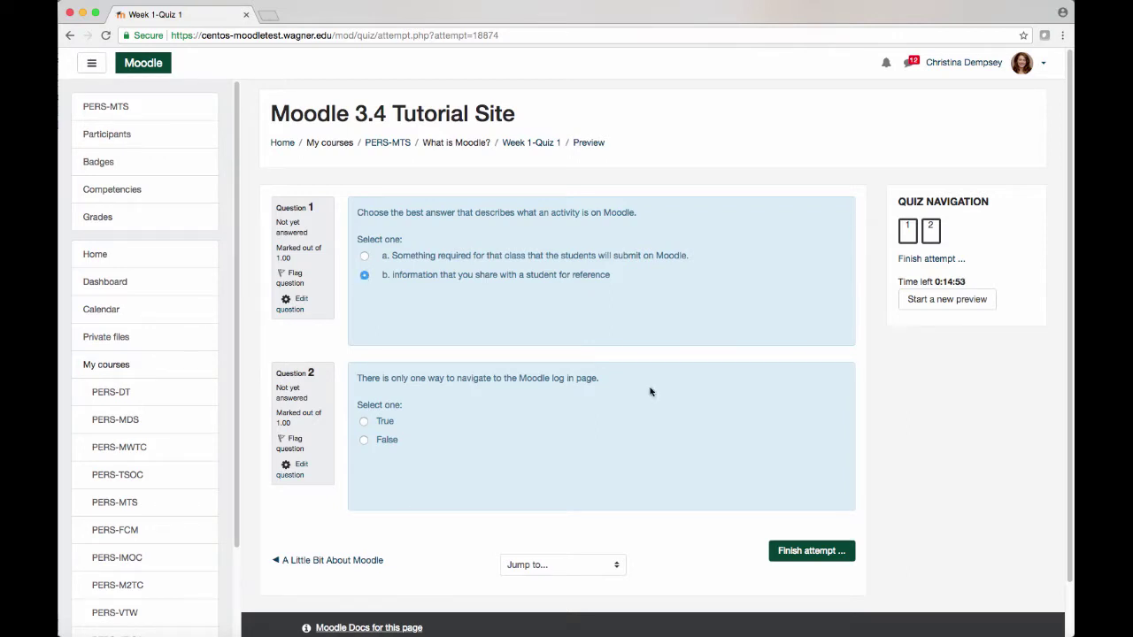
left_click(364, 440)
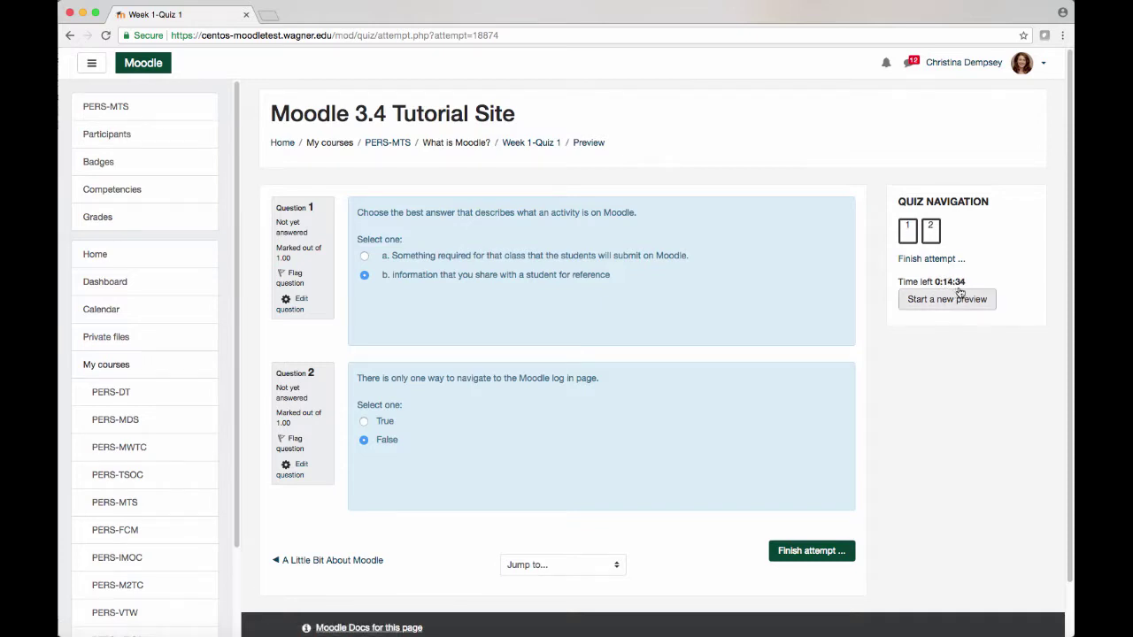
left_click(809, 555)
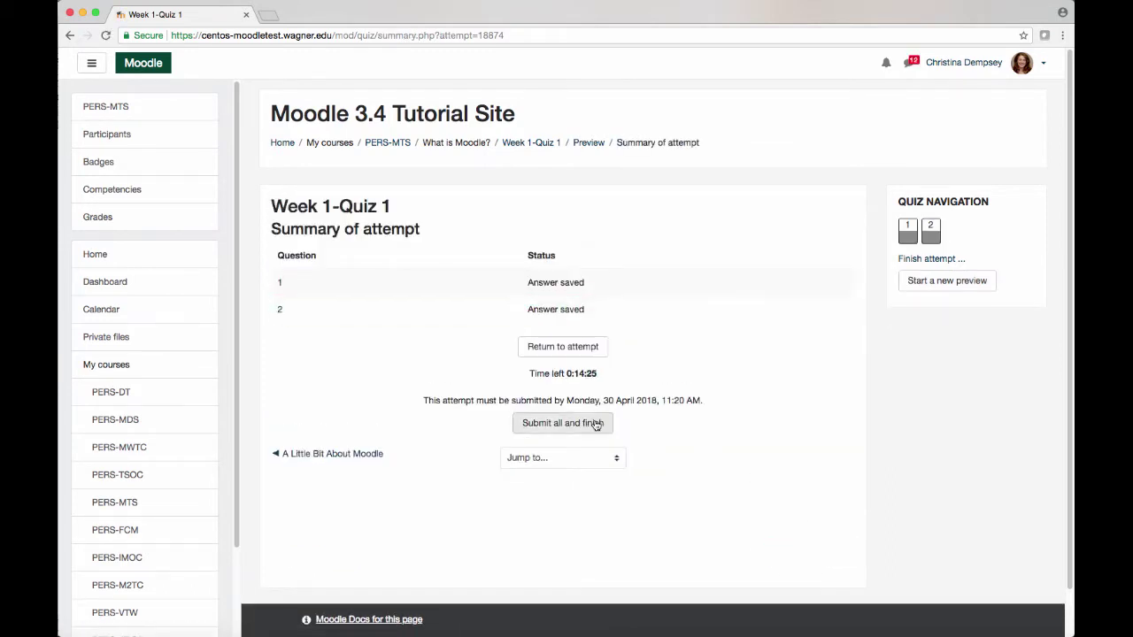
left_click(596, 425)
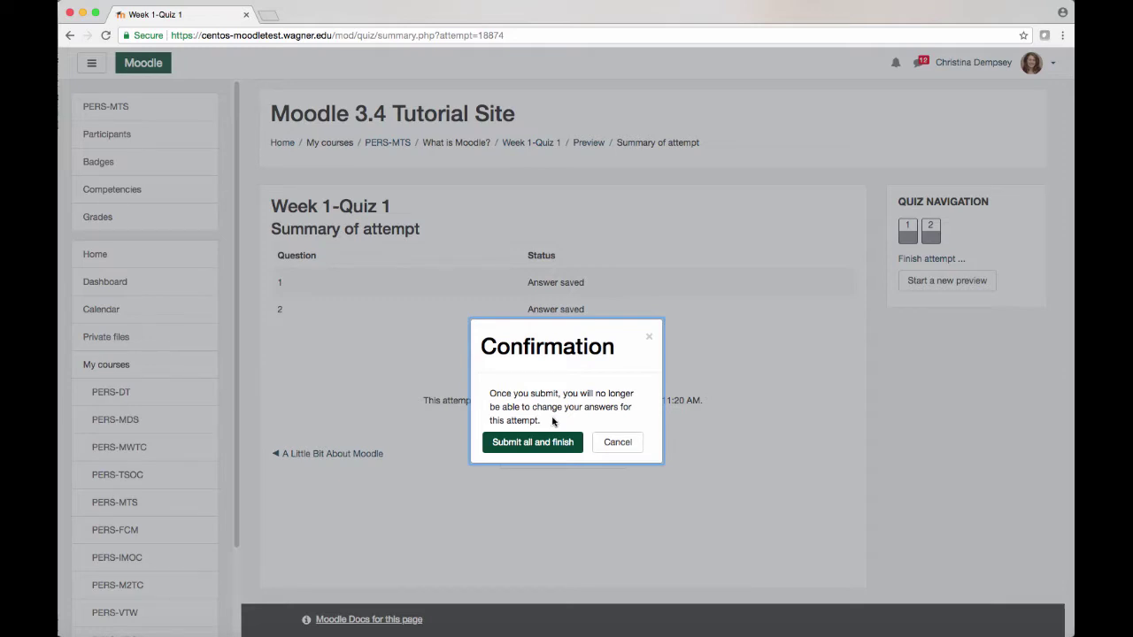
left_click(563, 446)
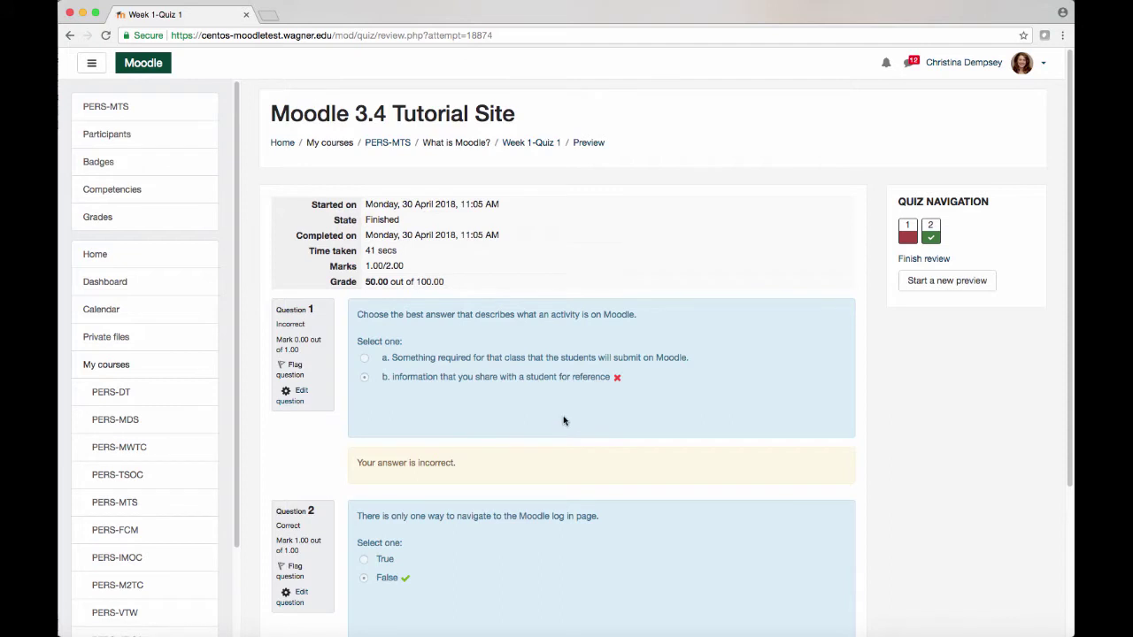
Examine the attempt review, including the overall grade, the marks per question and the answer feedback.
scroll(563, 421, "down", 3)
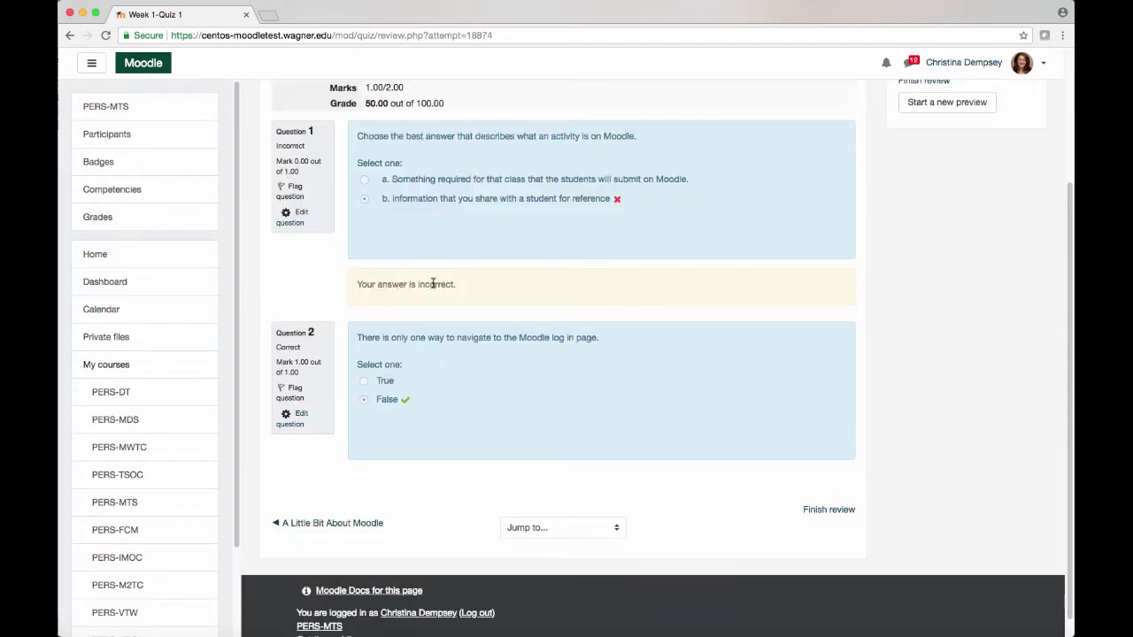
scroll(427, 302, "up", 1)
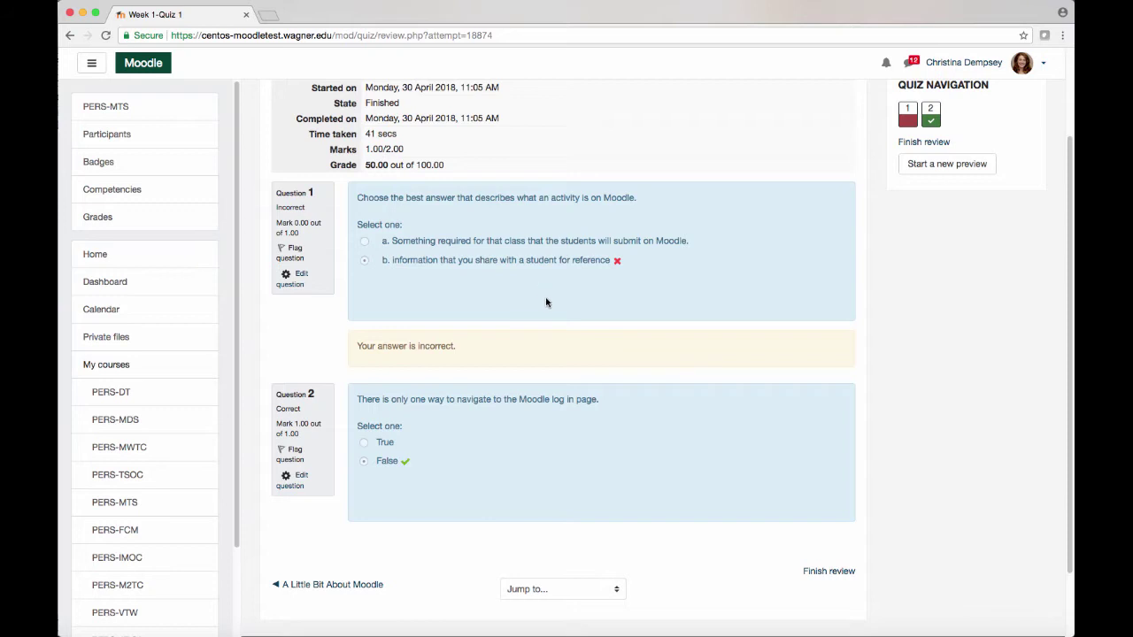
scroll(612, 372, "up", 3)
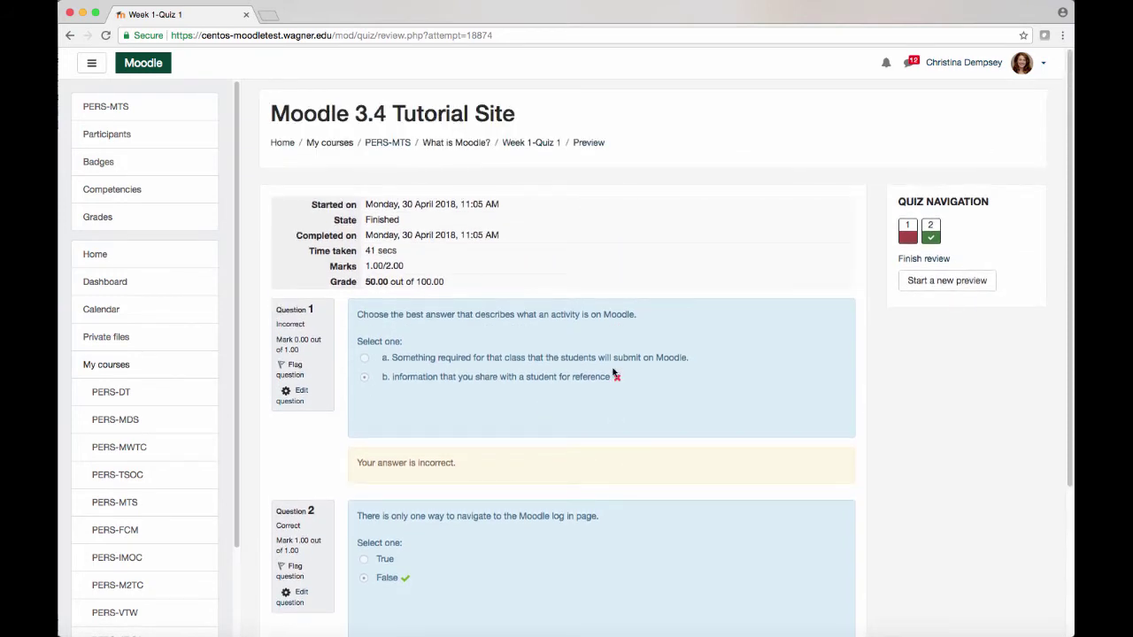
scroll(612, 372, "down", 3)
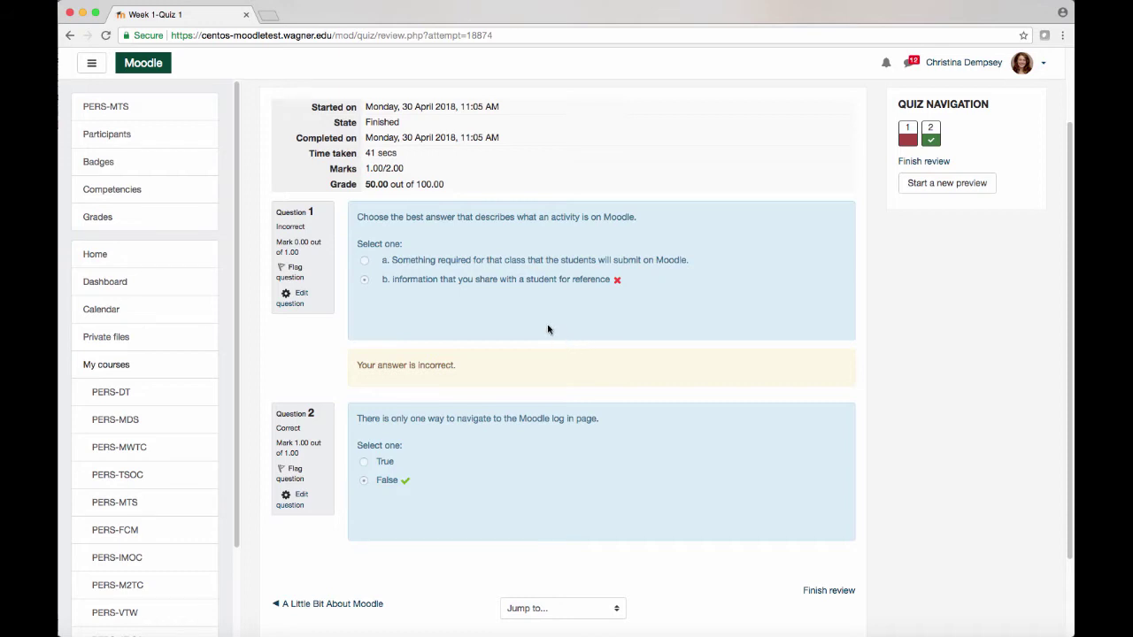
scroll(552, 331, "up", 1)
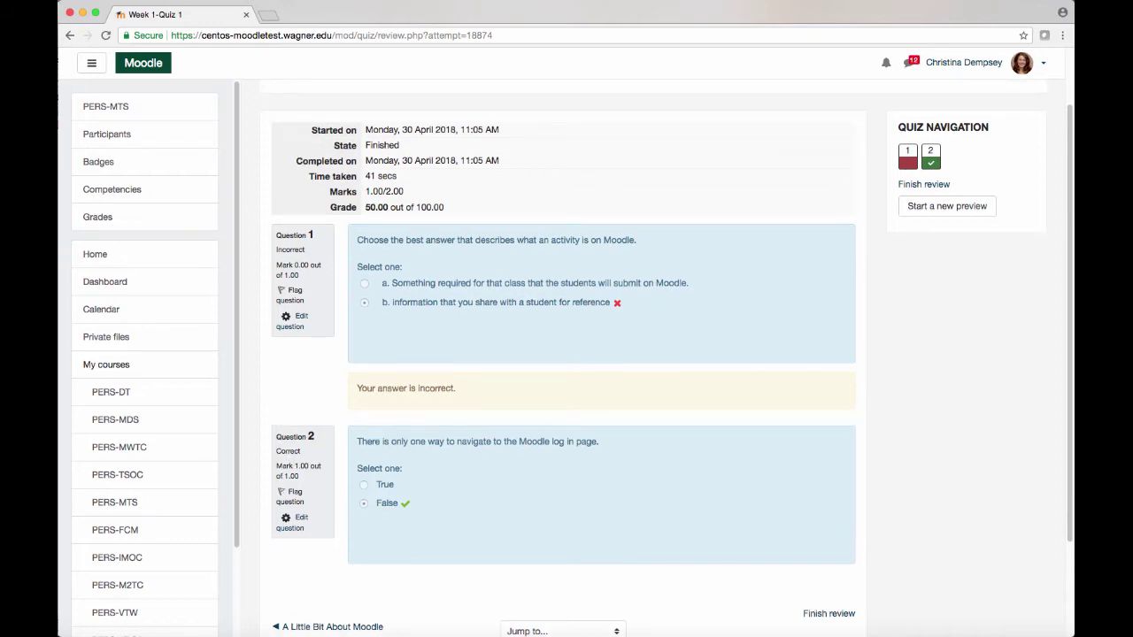